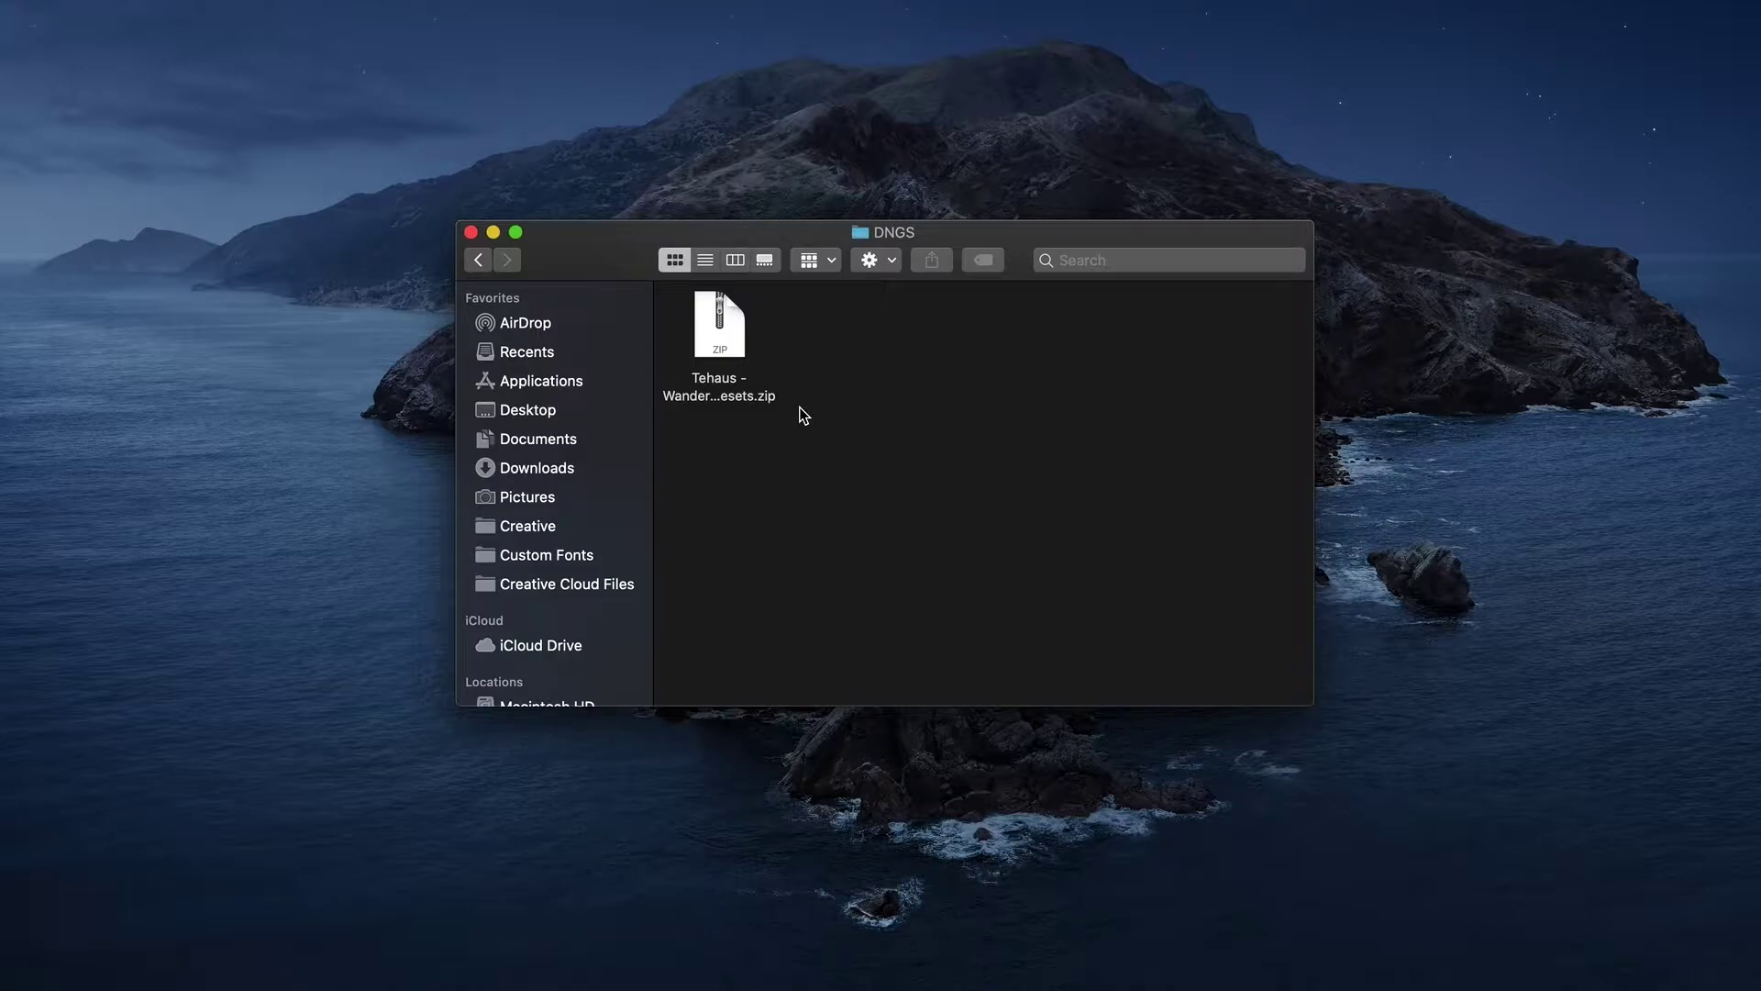
Extract the Wanderer presets zip, open the folder and select all four DNG files
double_click(719, 324)
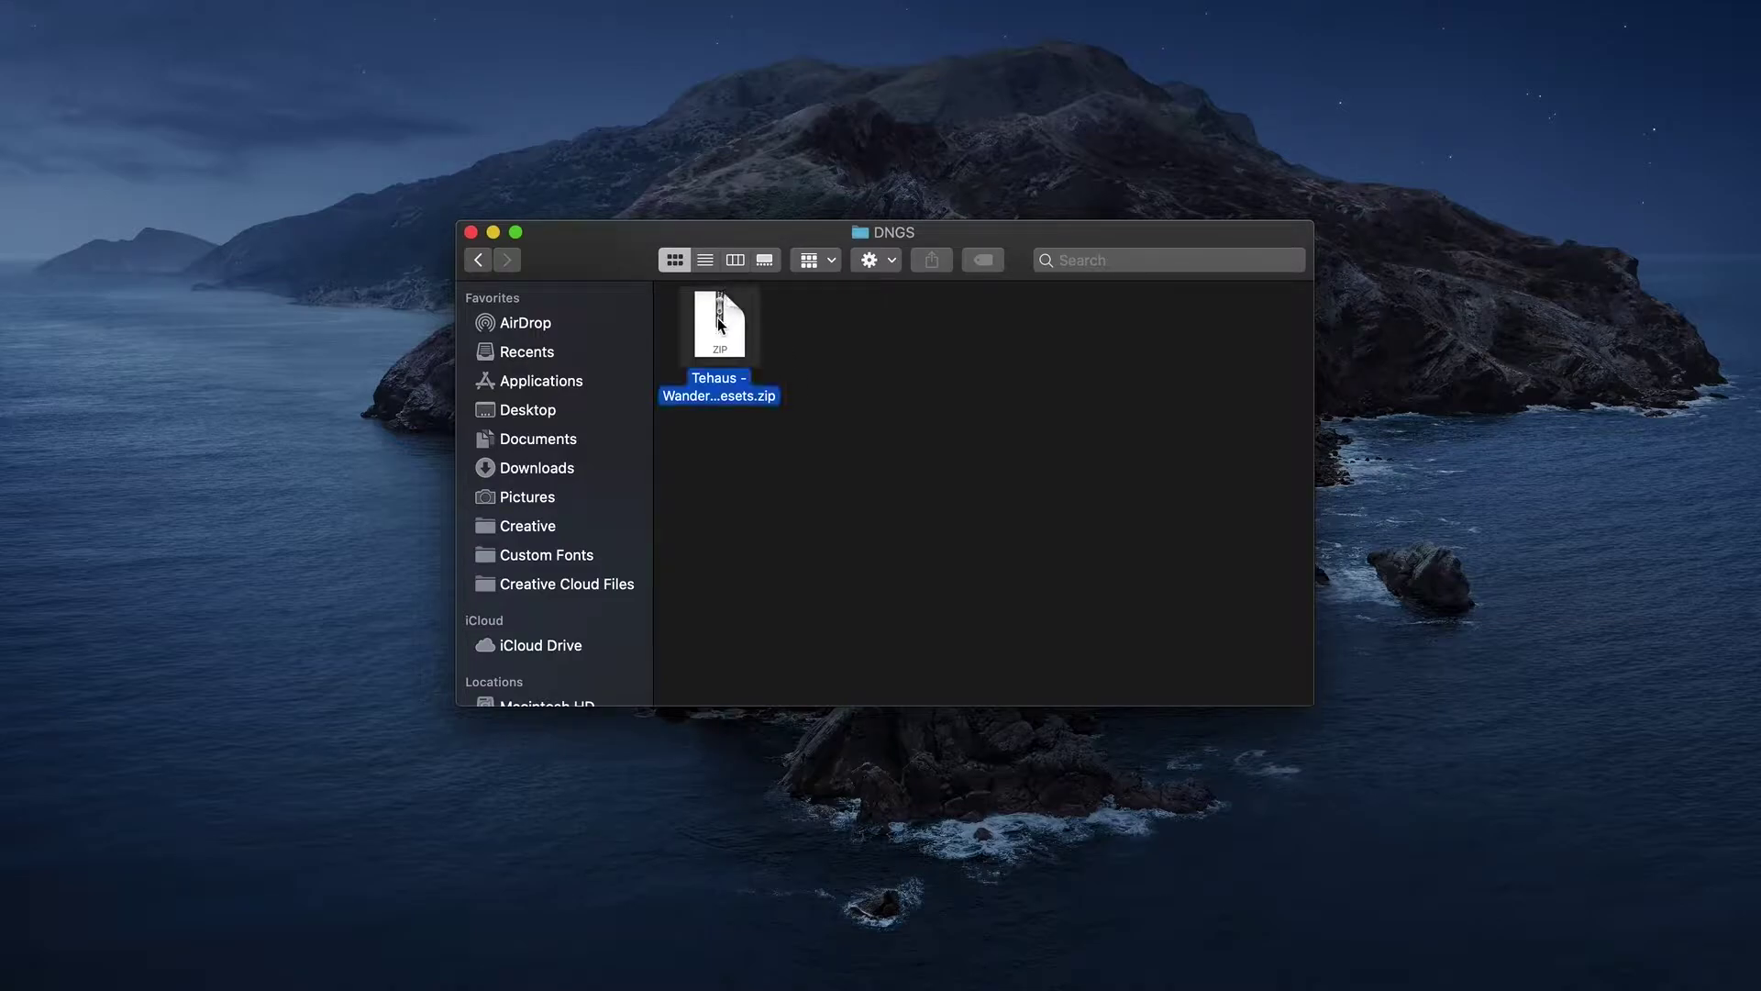
left_click_drag(843, 326, 895, 356)
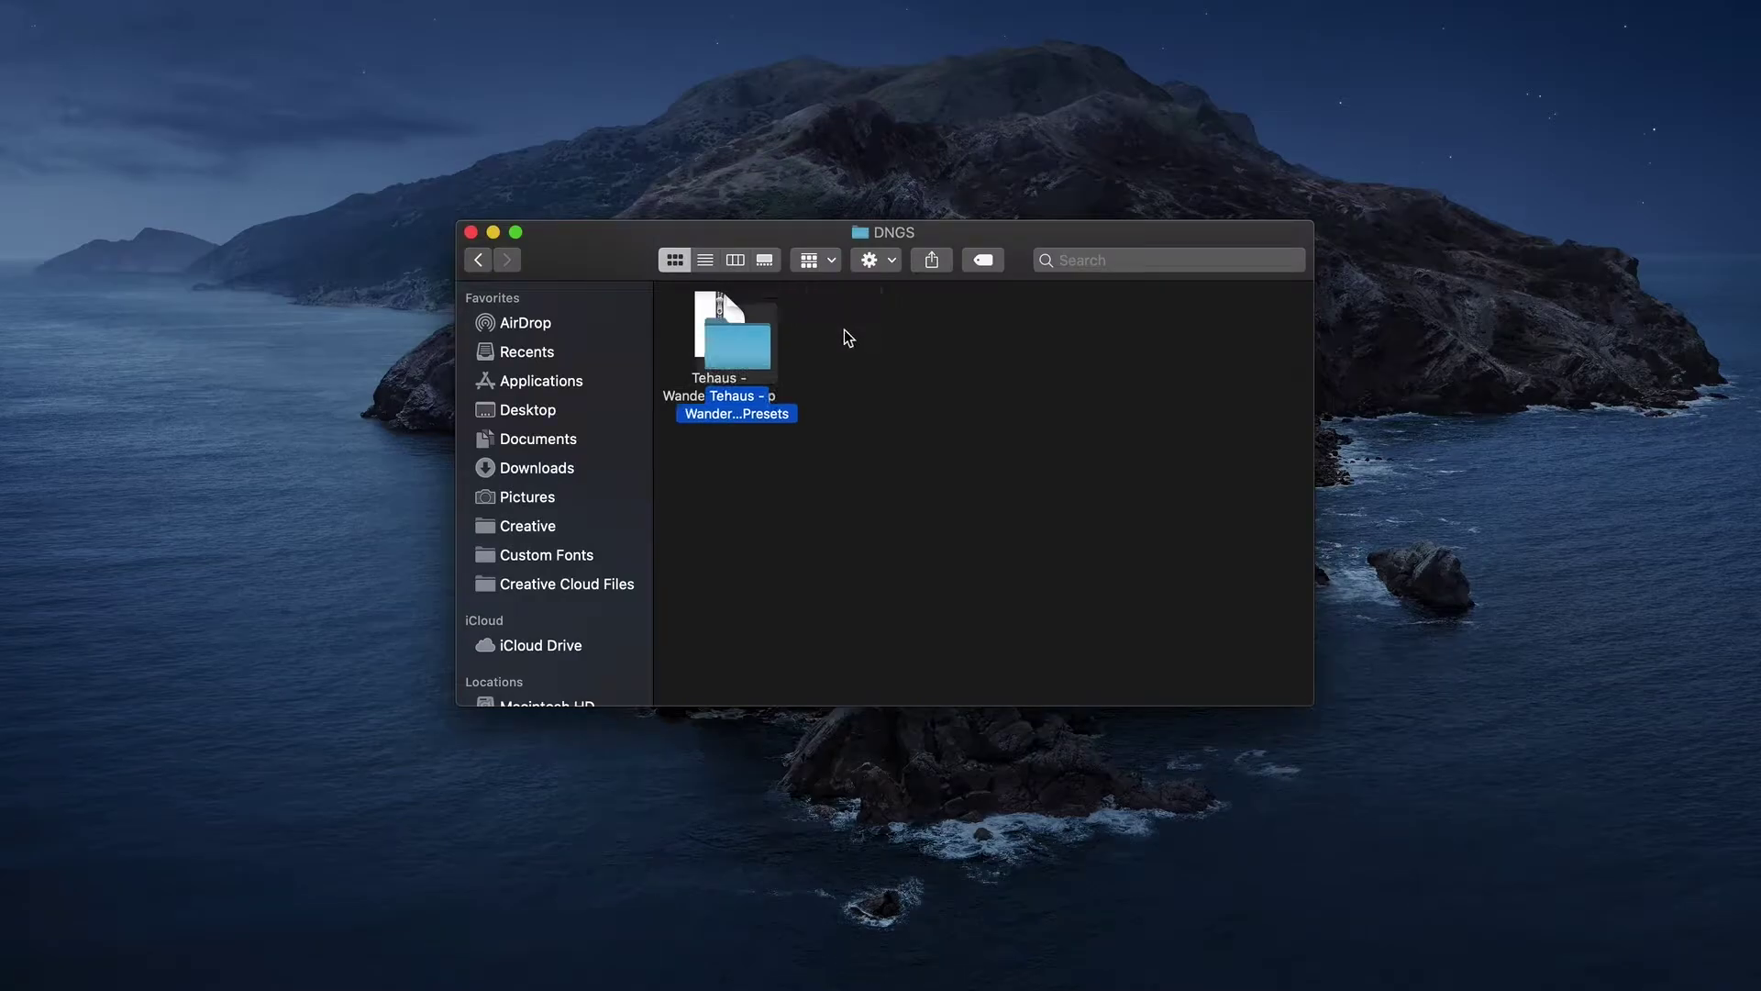
double_click(896, 357)
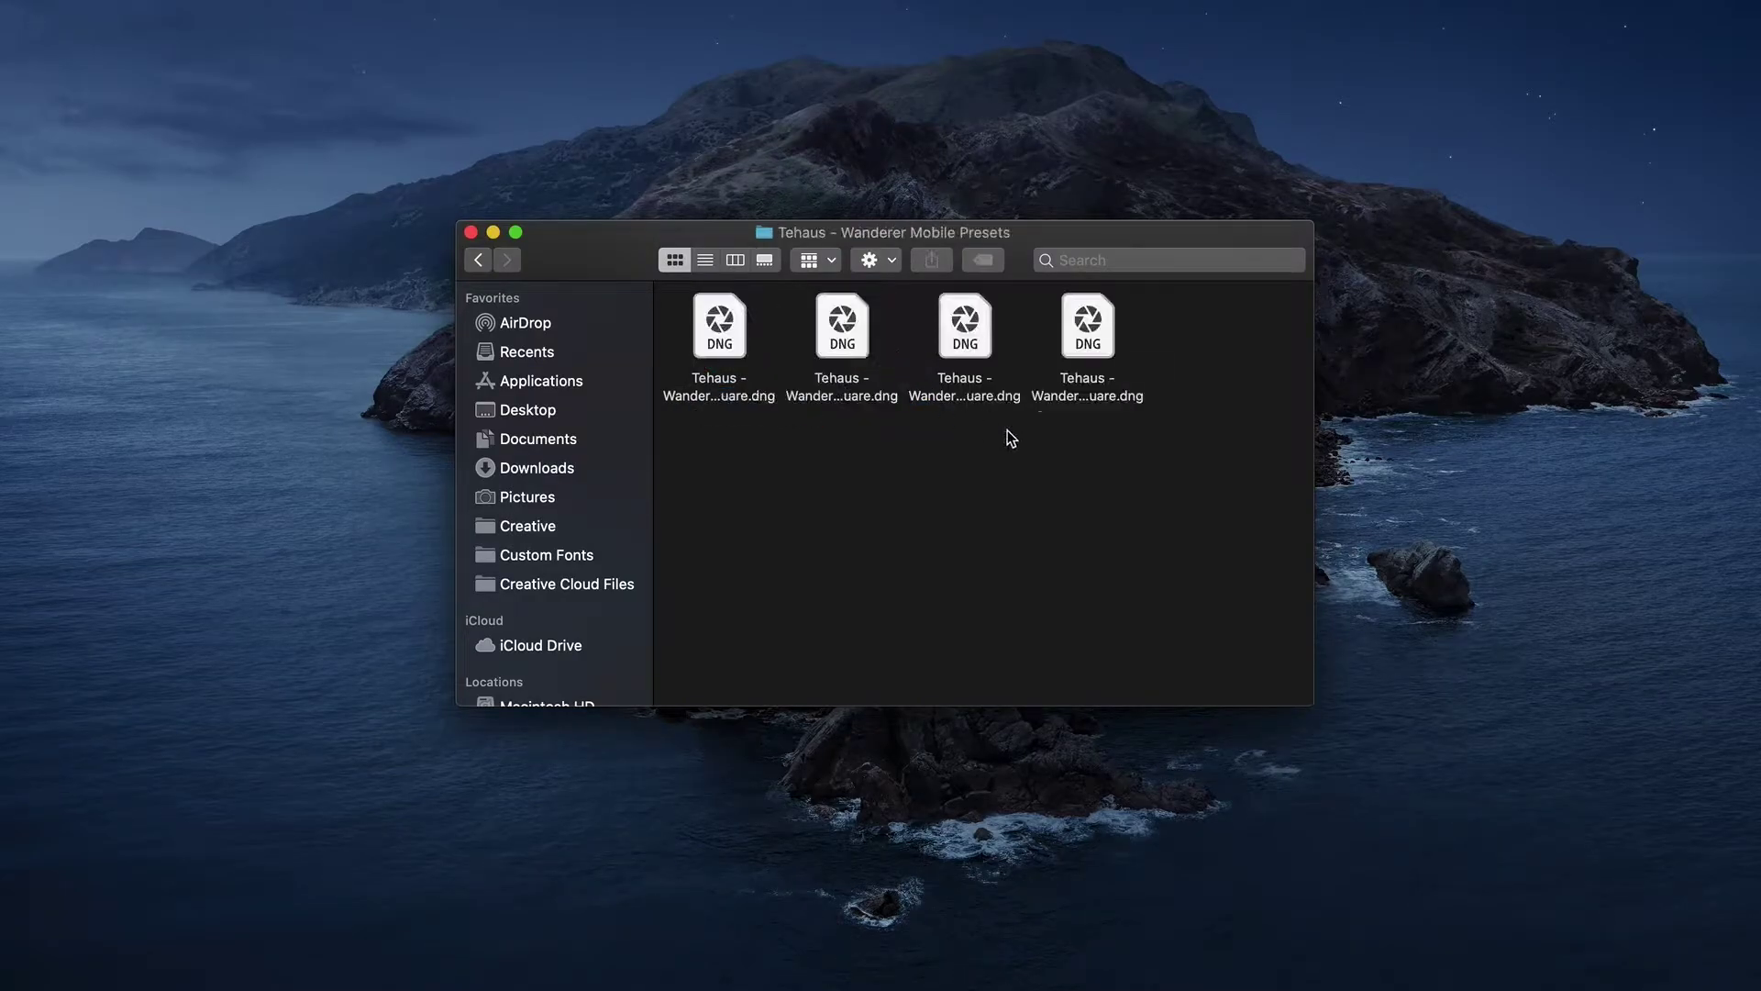
left_click_drag(1128, 445, 706, 335)
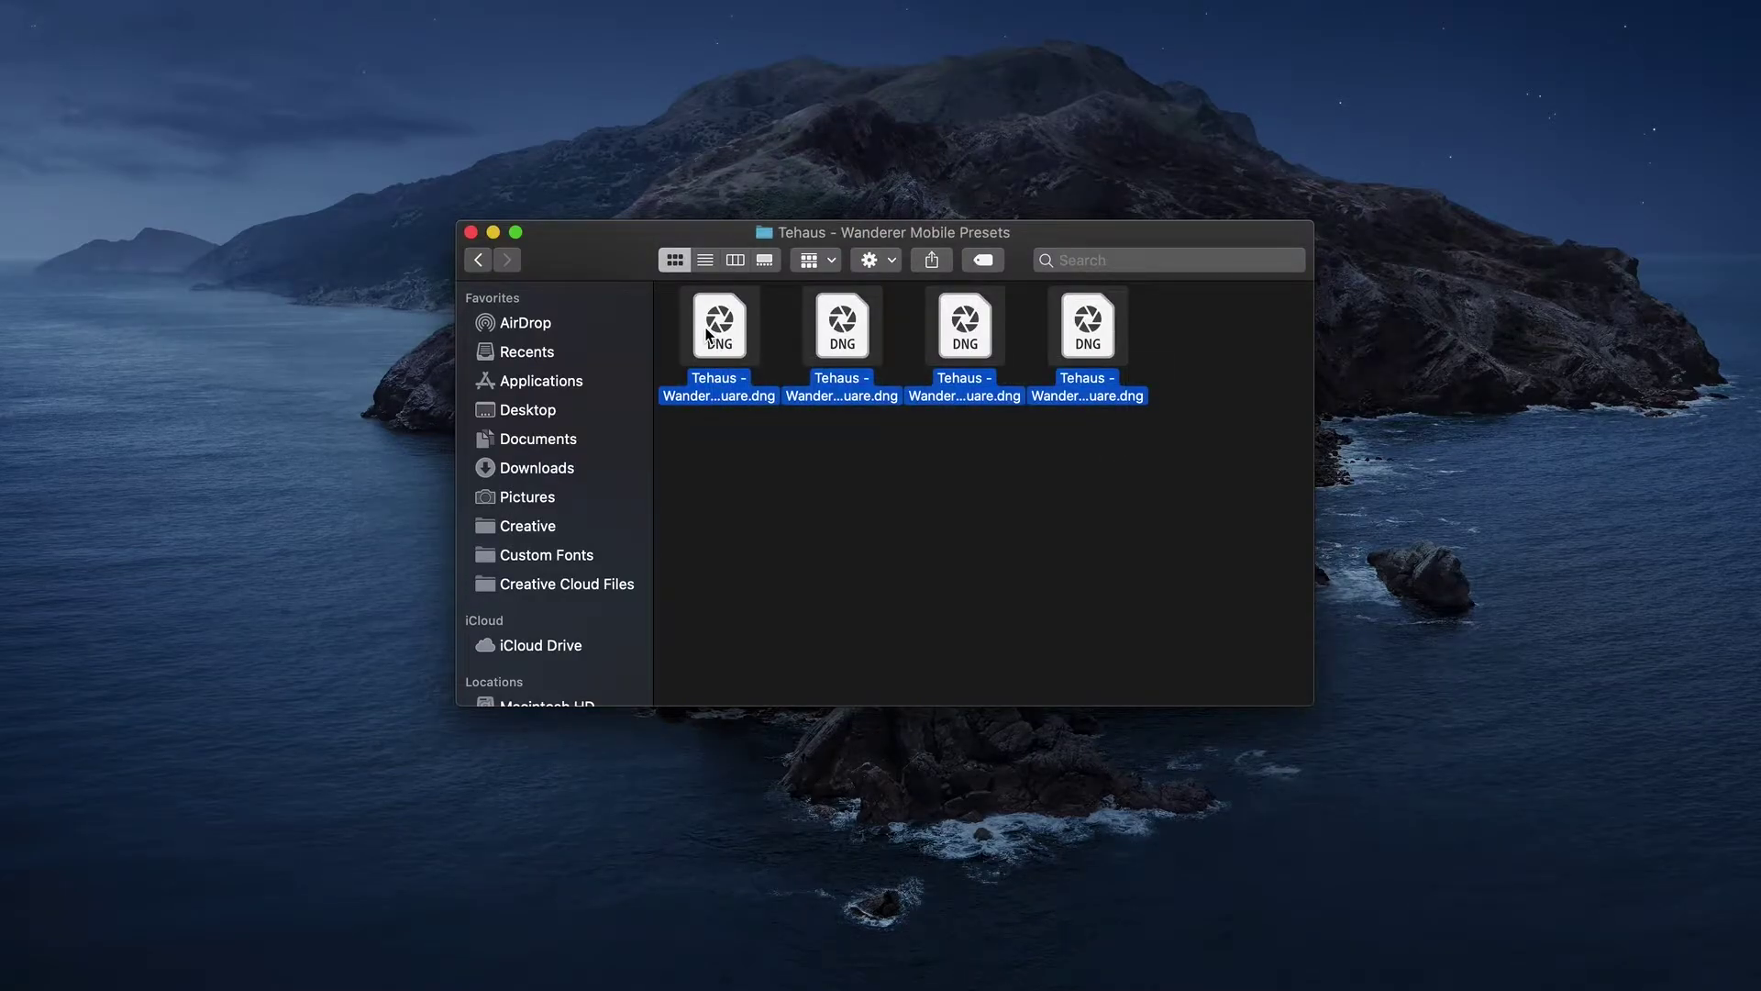
Share the four selected DNG files via AirDrop to the iPhone
right_click(826, 330)
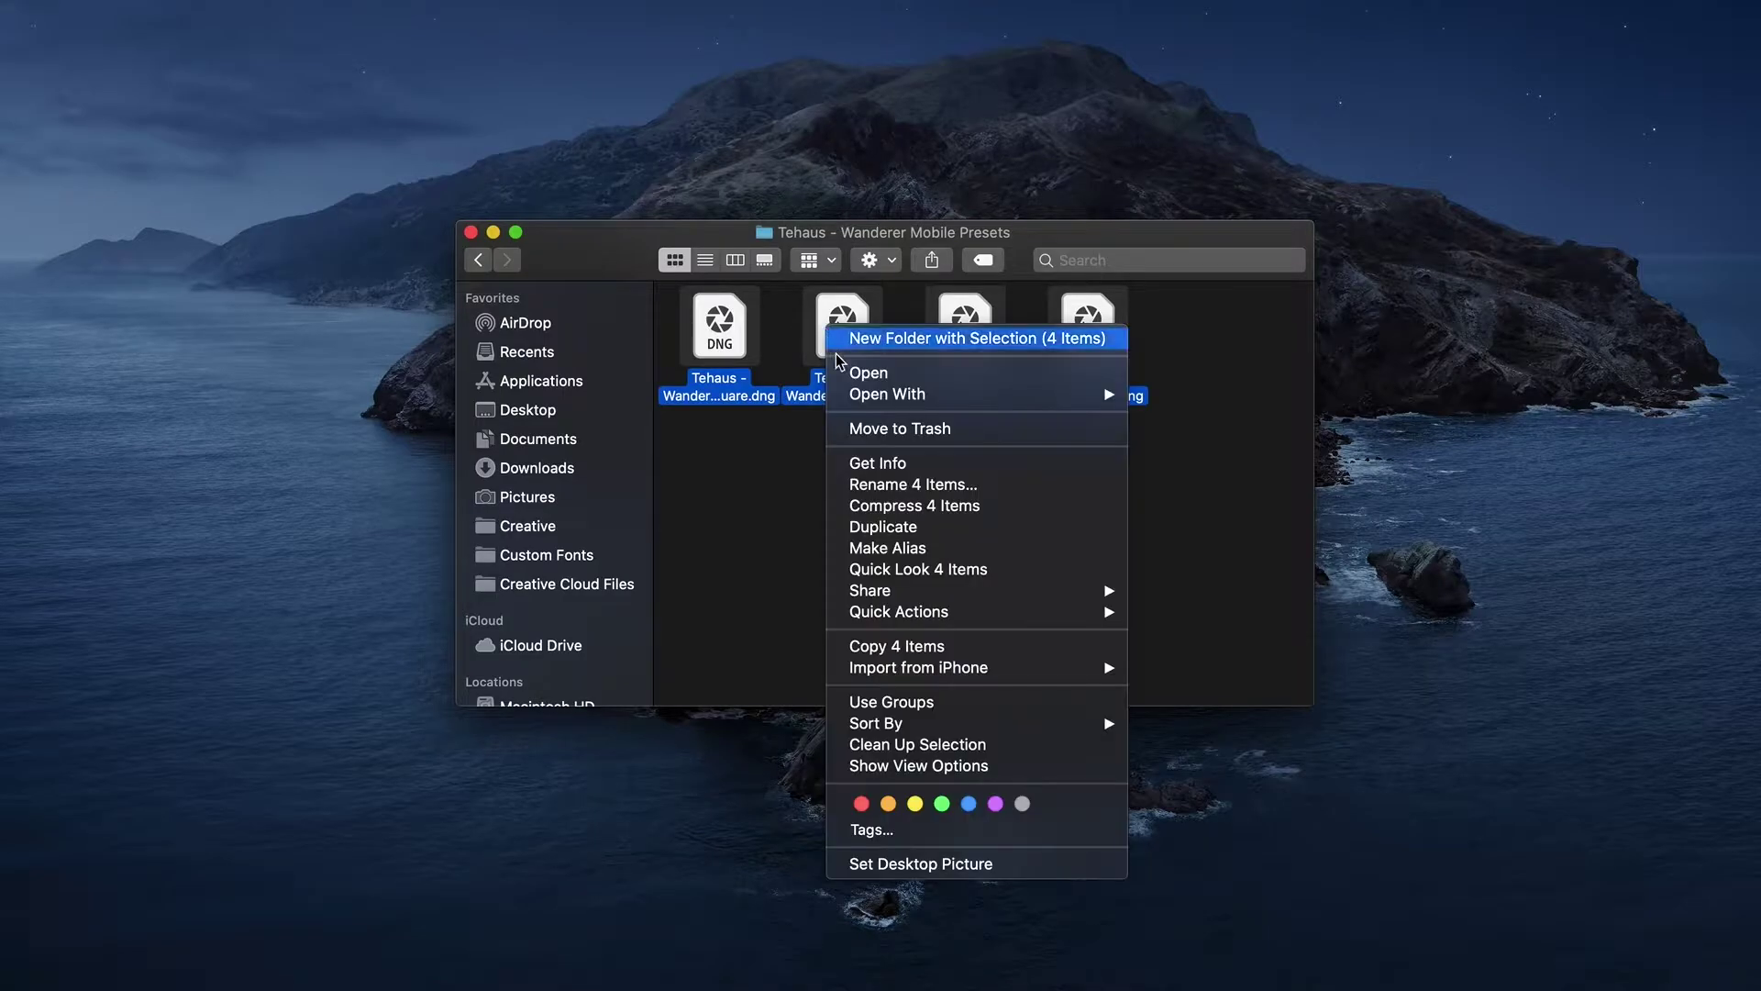
mouse_move(909, 590)
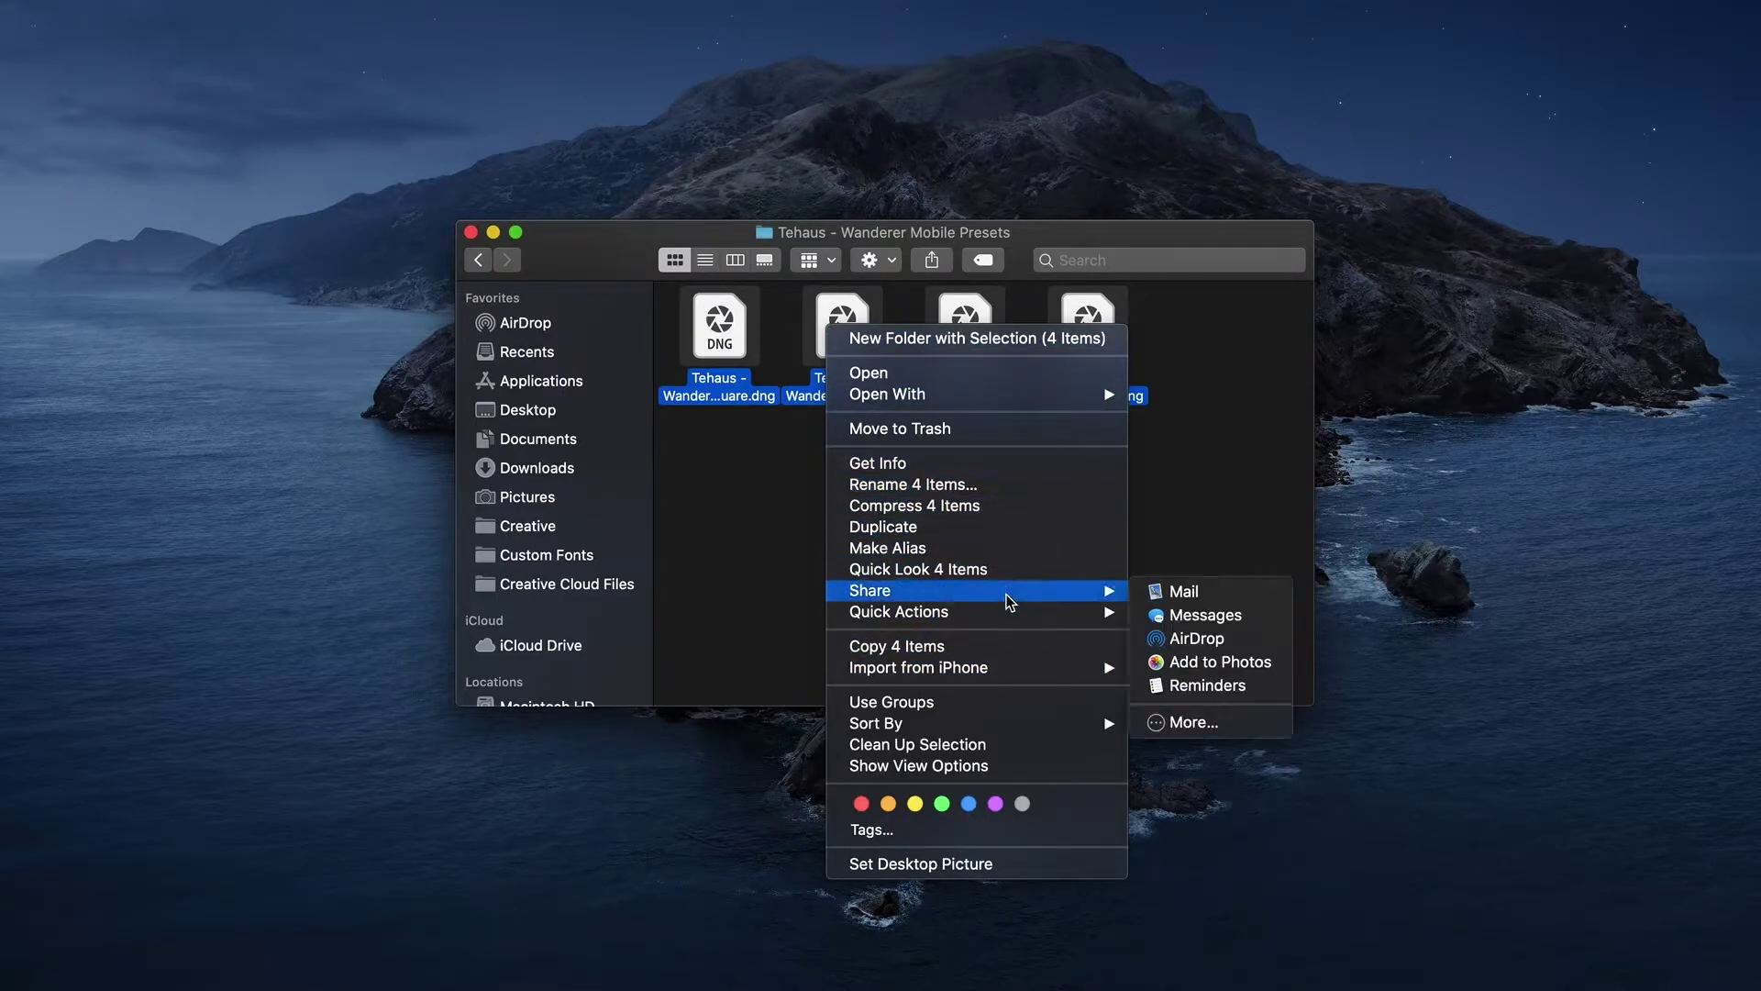
left_click(1195, 639)
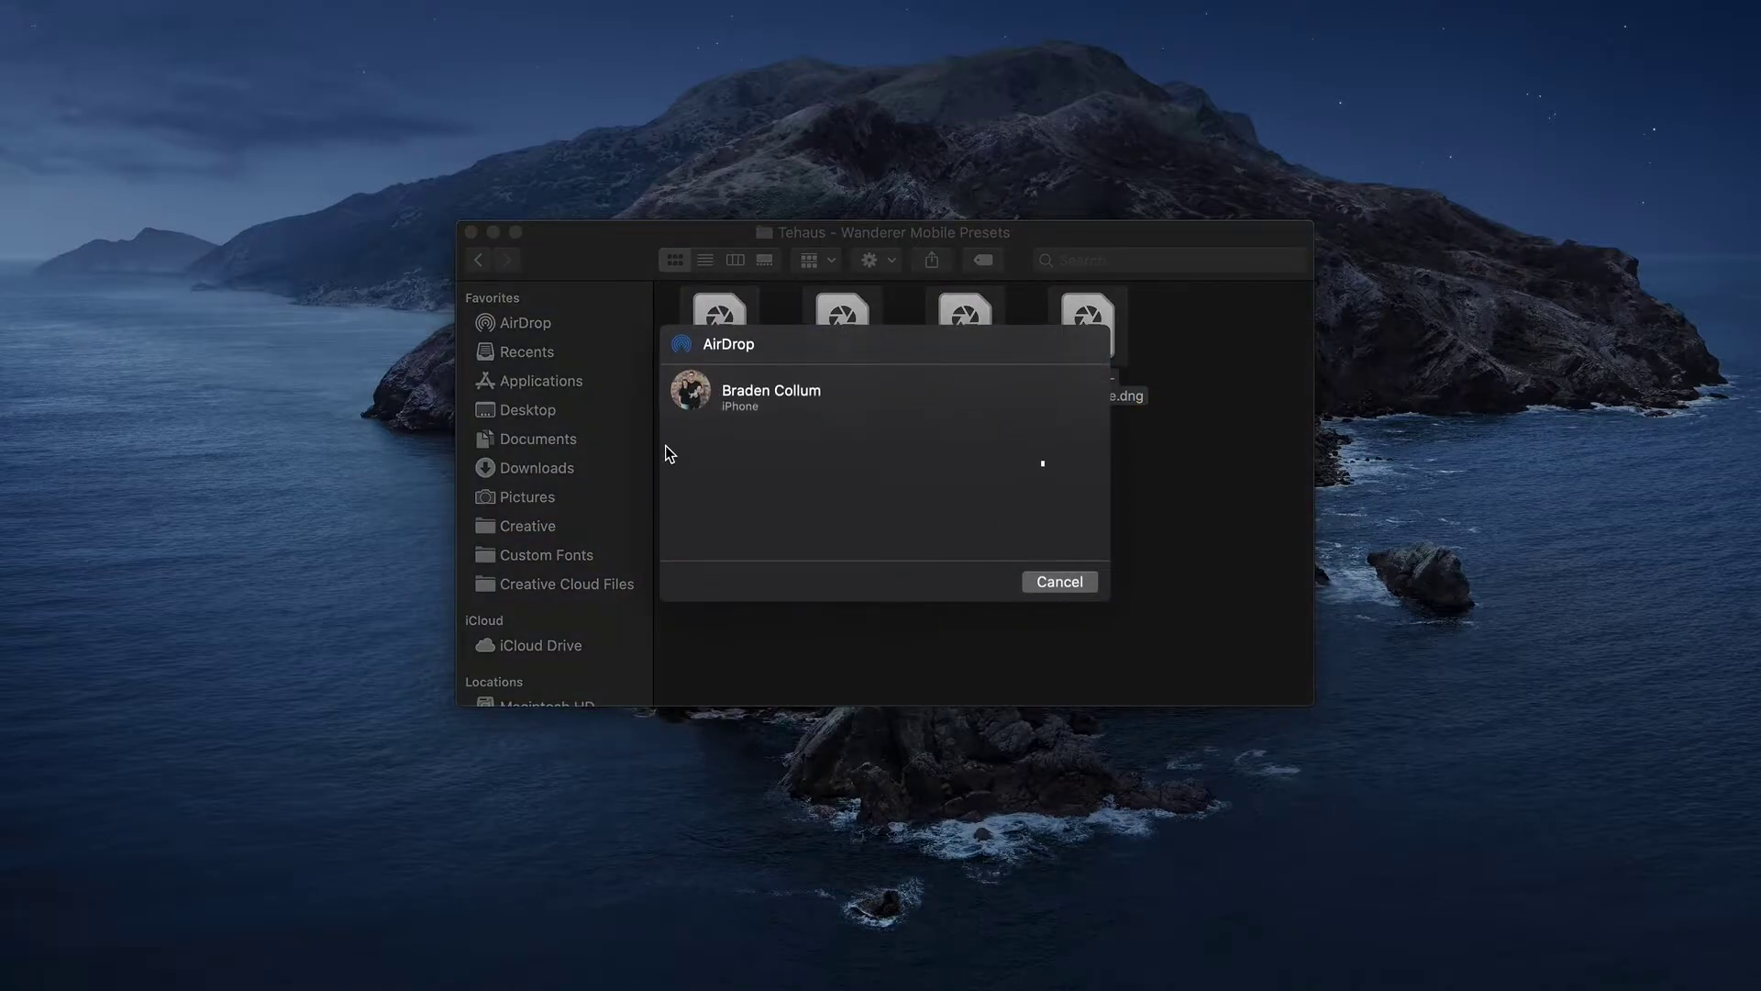
left_click(692, 399)
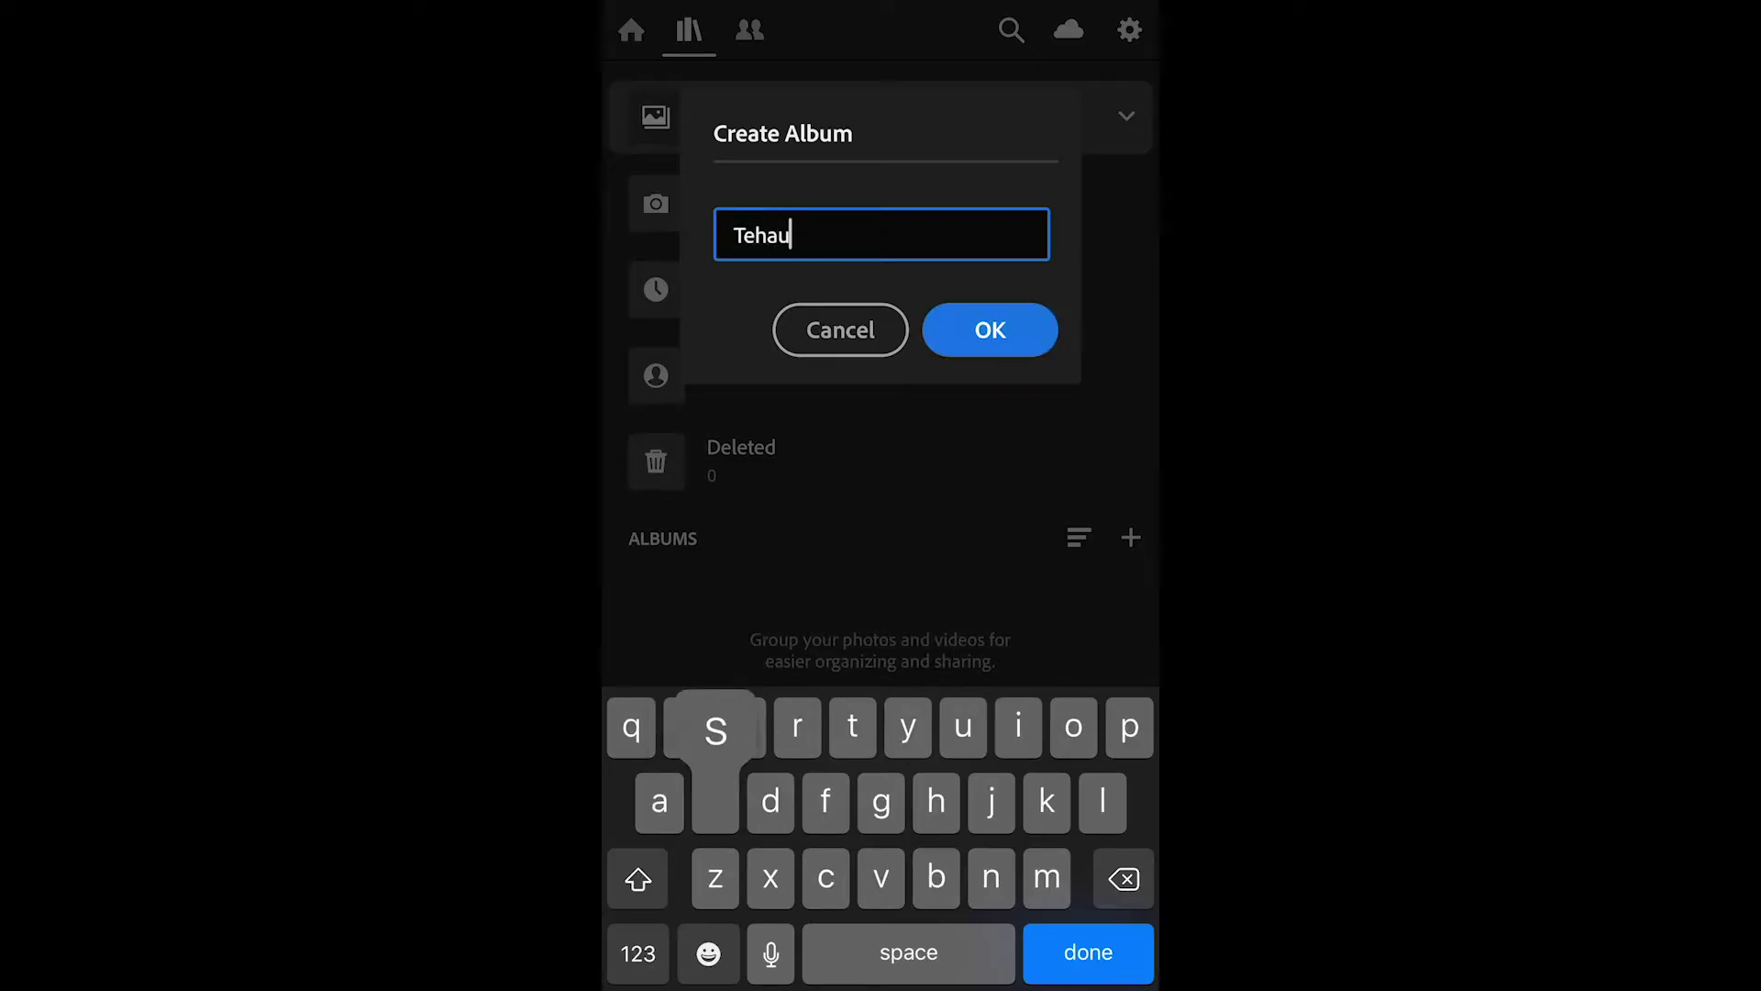
type("- Wanderer")
Create the Tehaus - Wanderer album and start adding photos from the camera roll
left_click(989, 329)
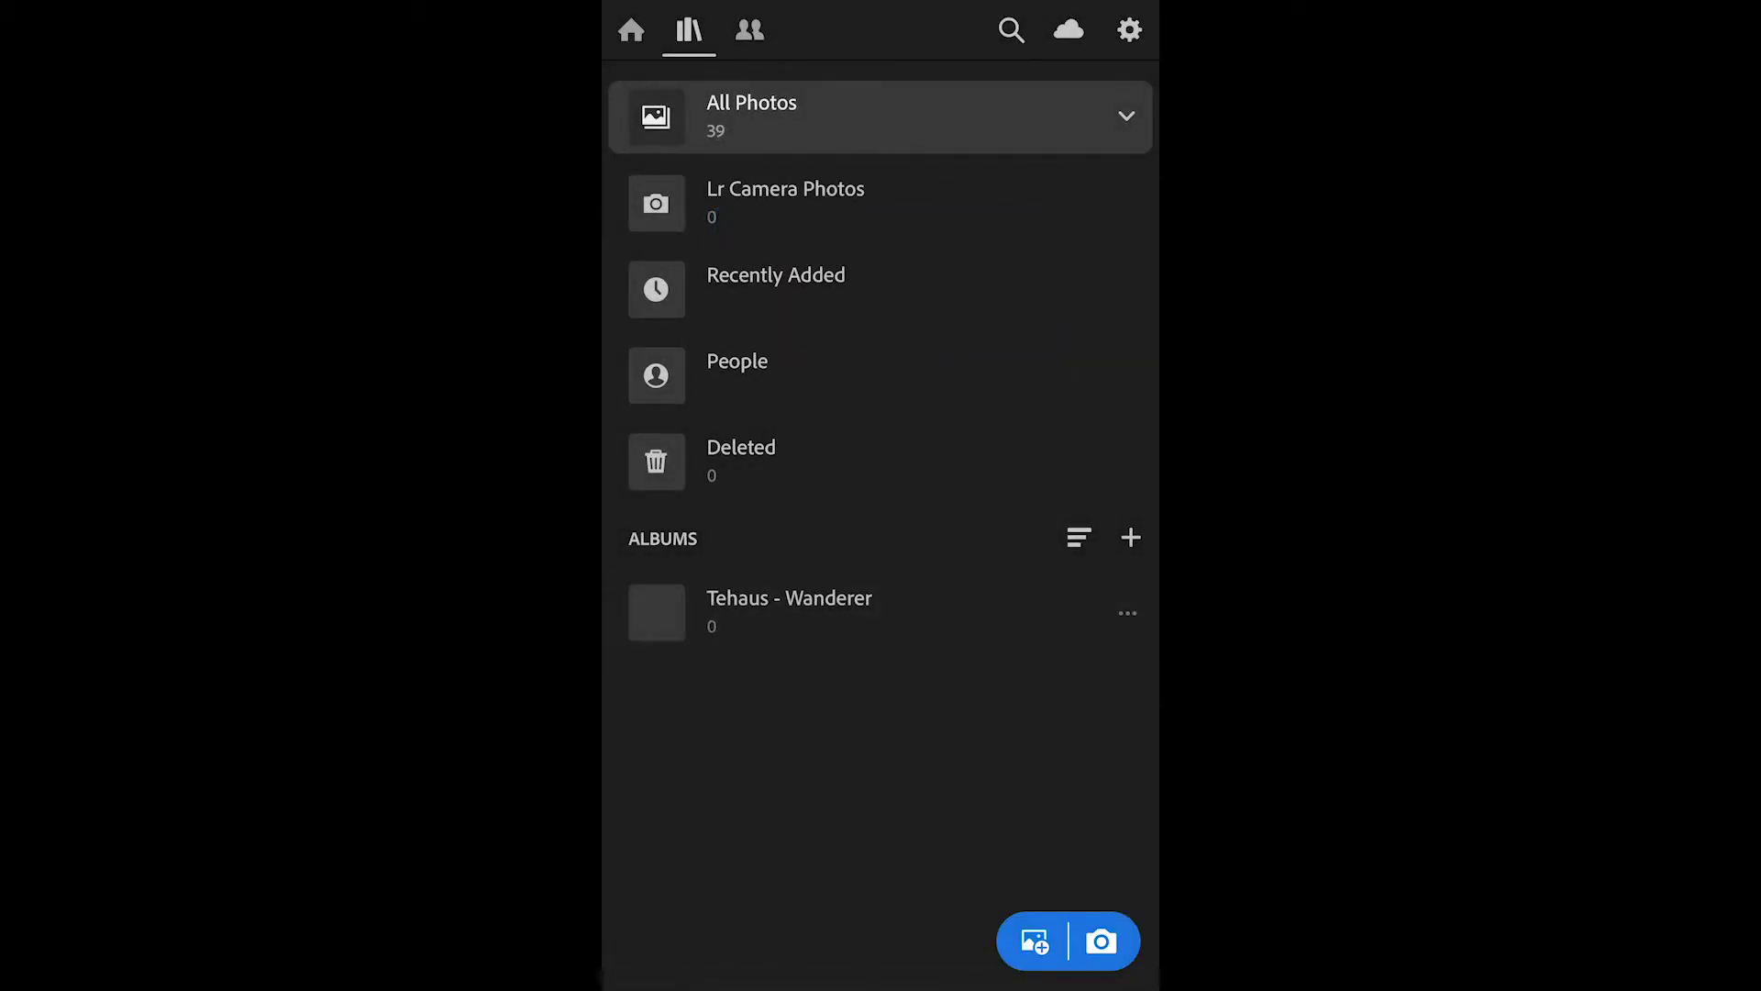
left_click(789, 611)
left_click(1034, 941)
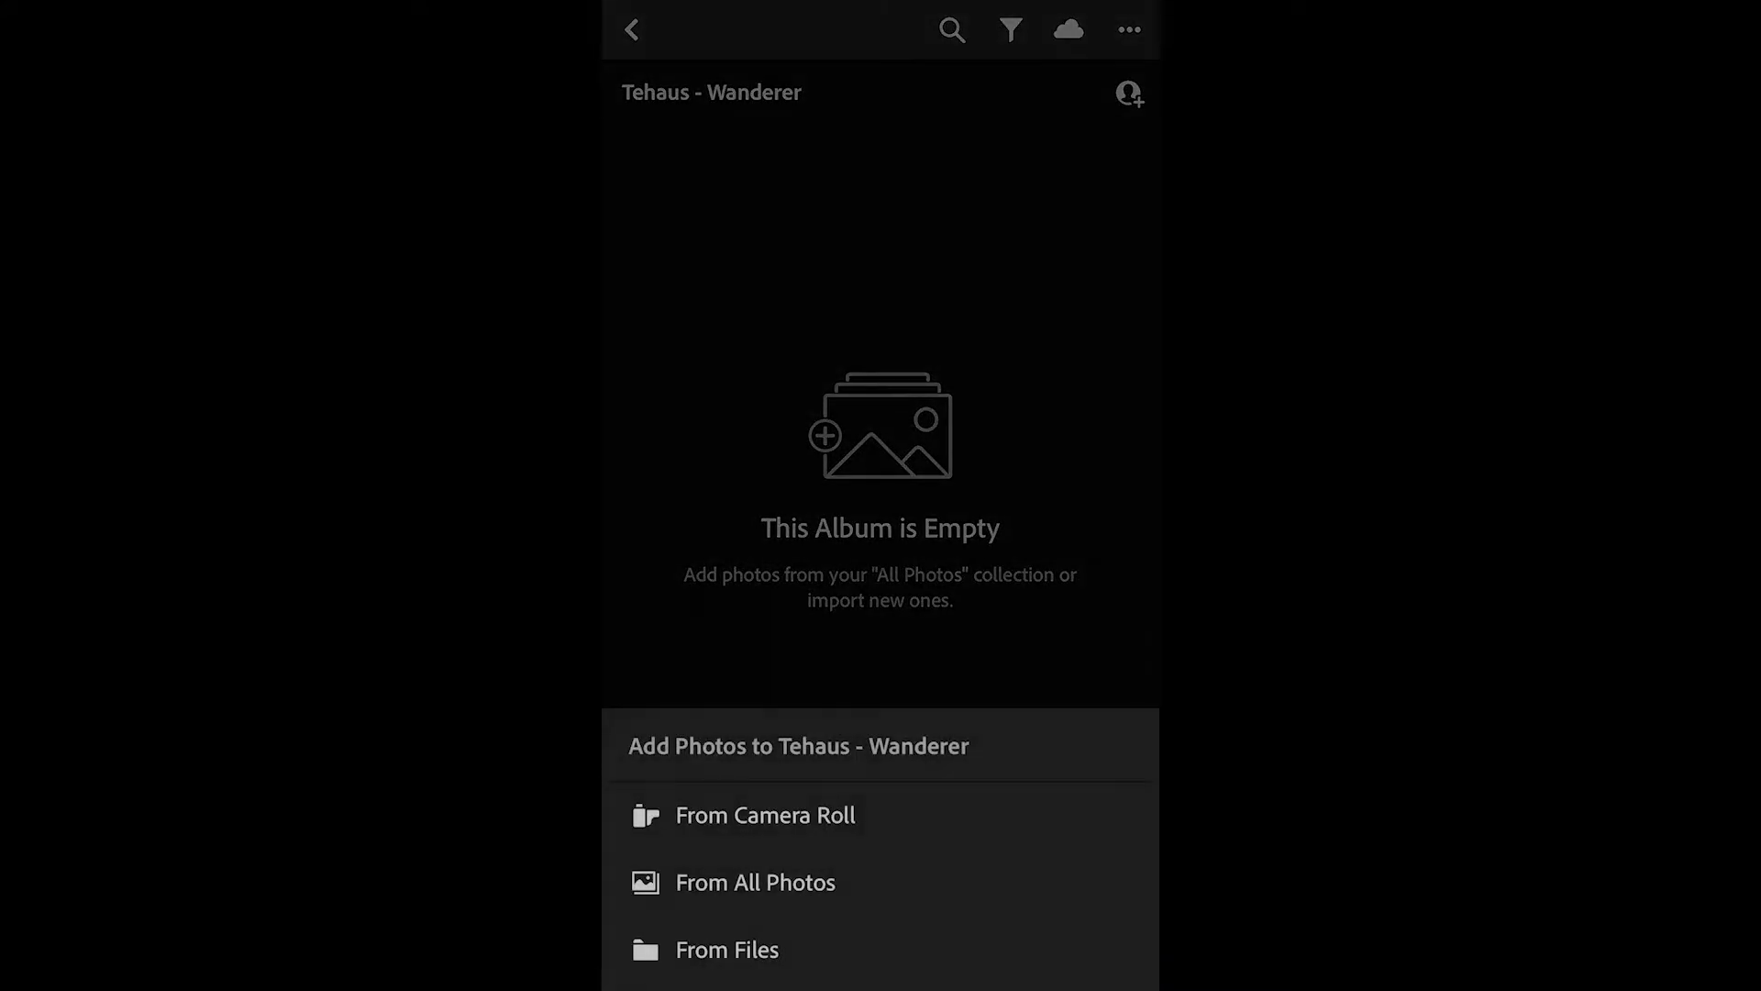
left_click(765, 816)
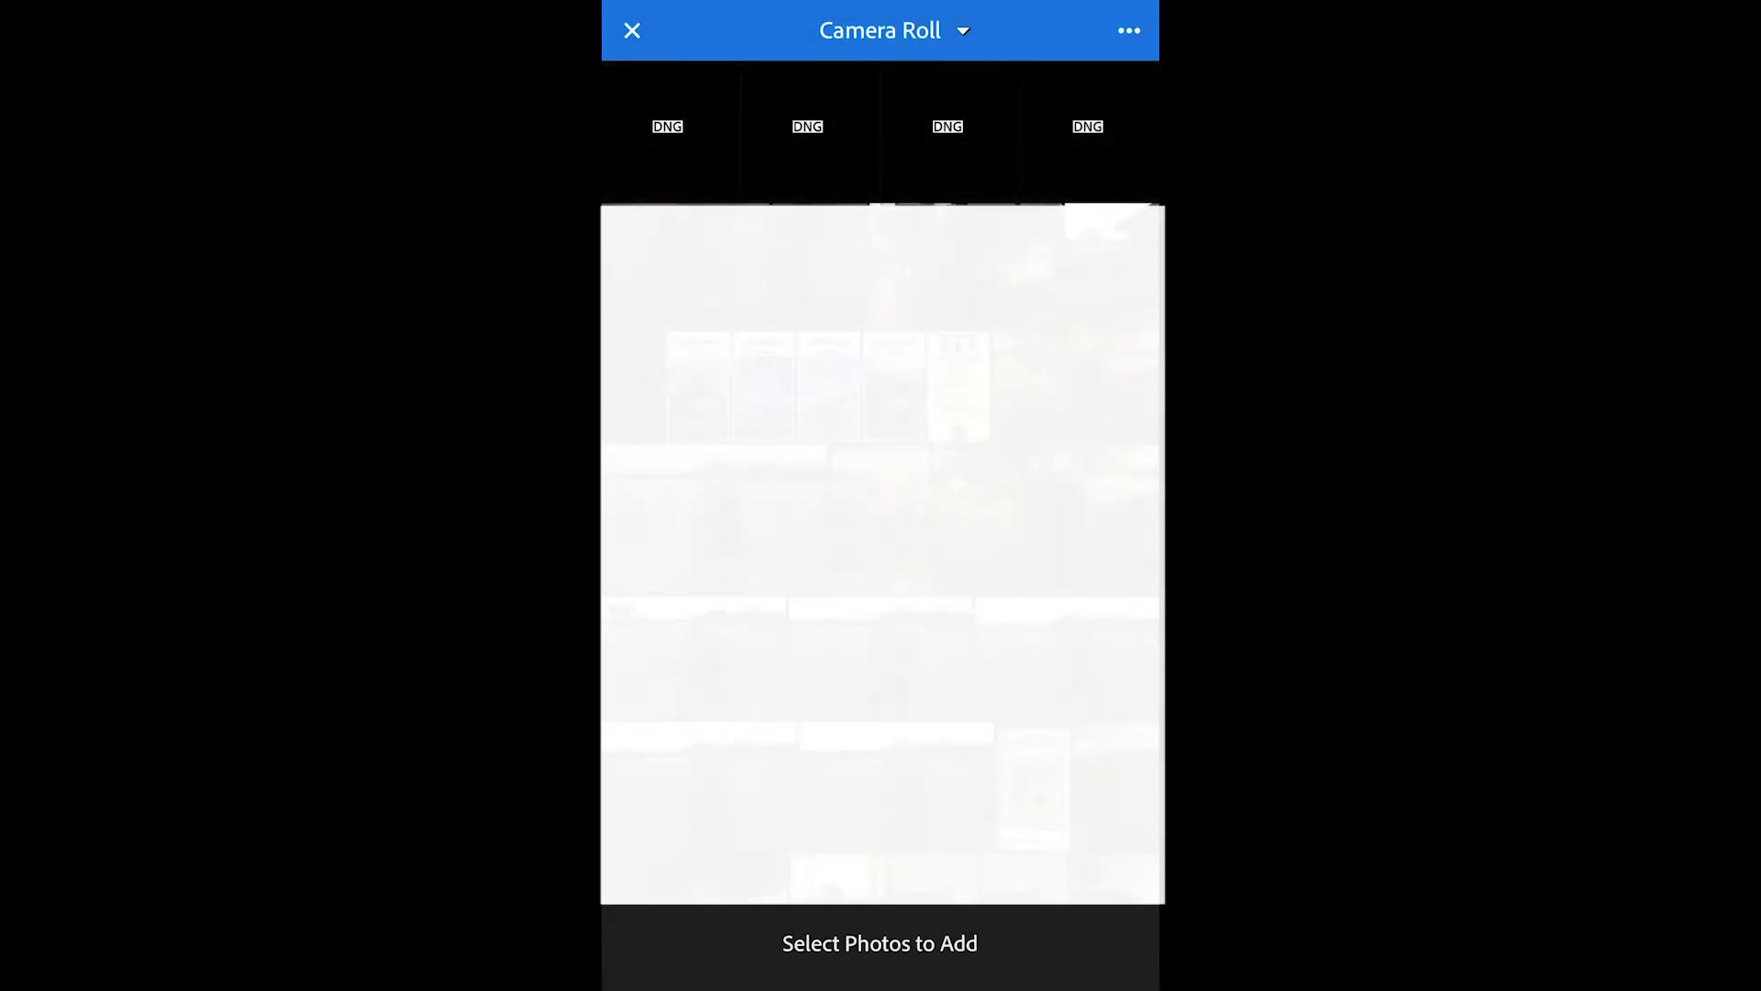
Import the four DNG images W01–W04 BW into the album and open W01 for editing
left_click(669, 130)
left_click(808, 131)
left_click(948, 131)
left_click(1087, 131)
left_click(880, 939)
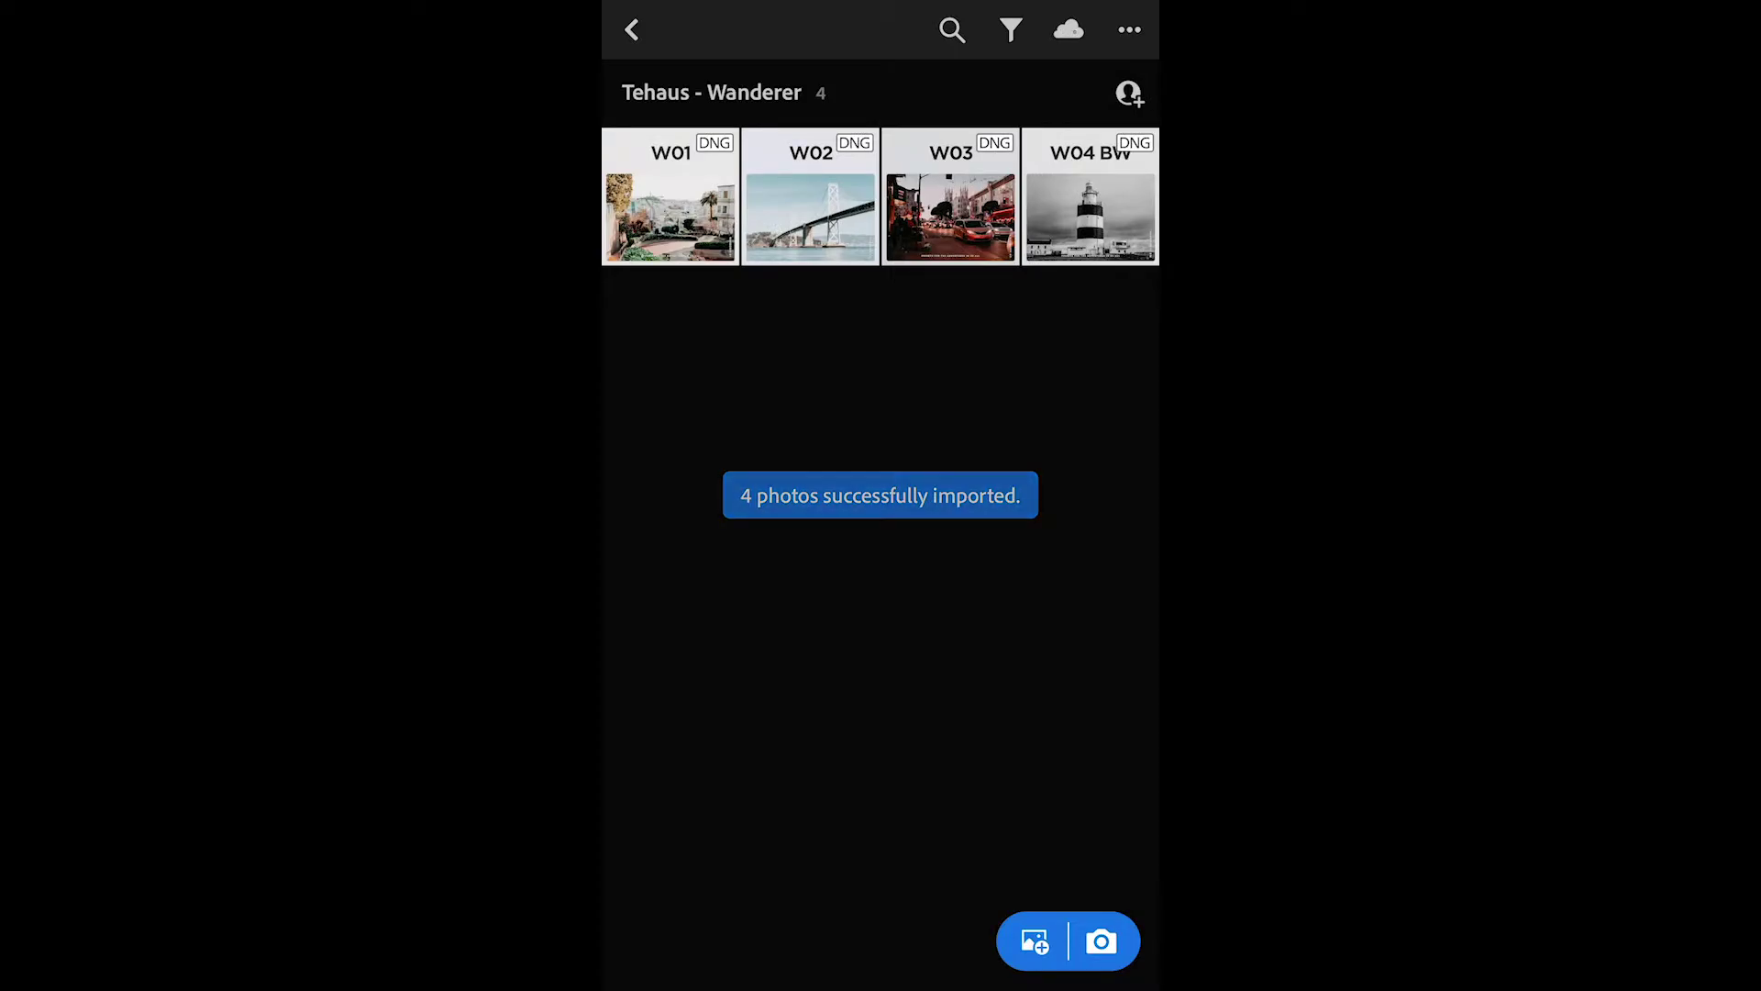
left_click(671, 199)
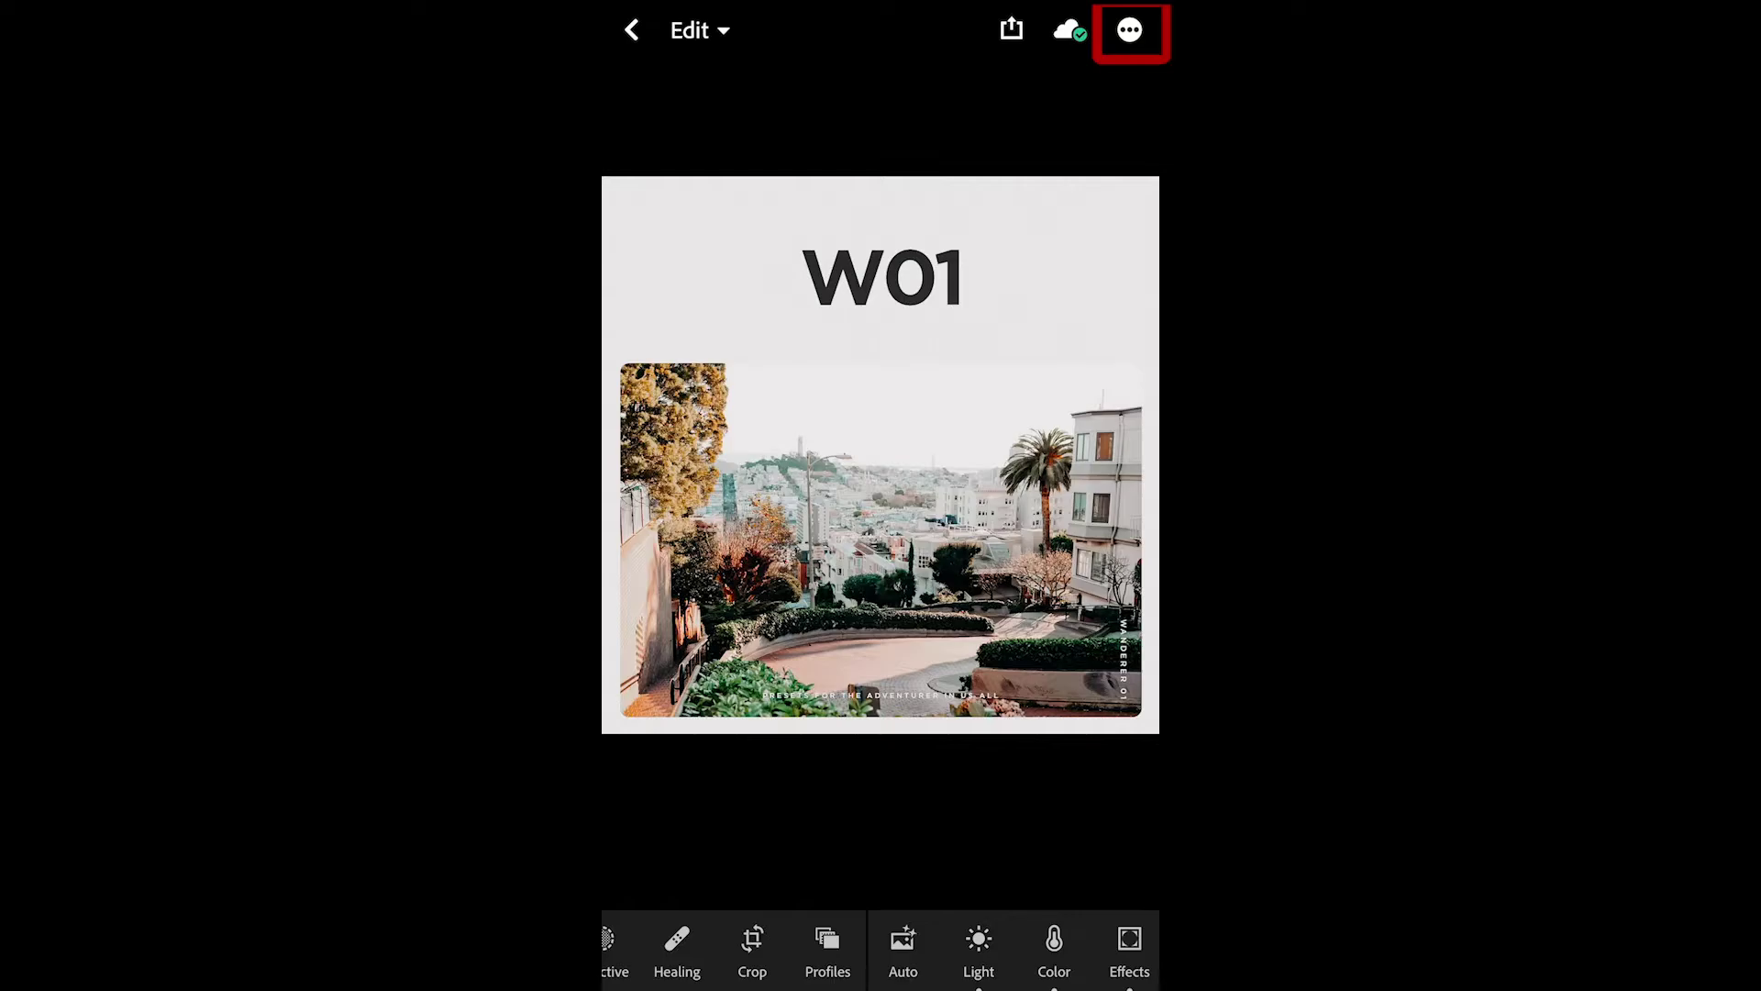
From W01's Create Preset screen, make a new preset group named Tehaus - Wanderer
left_click(1129, 30)
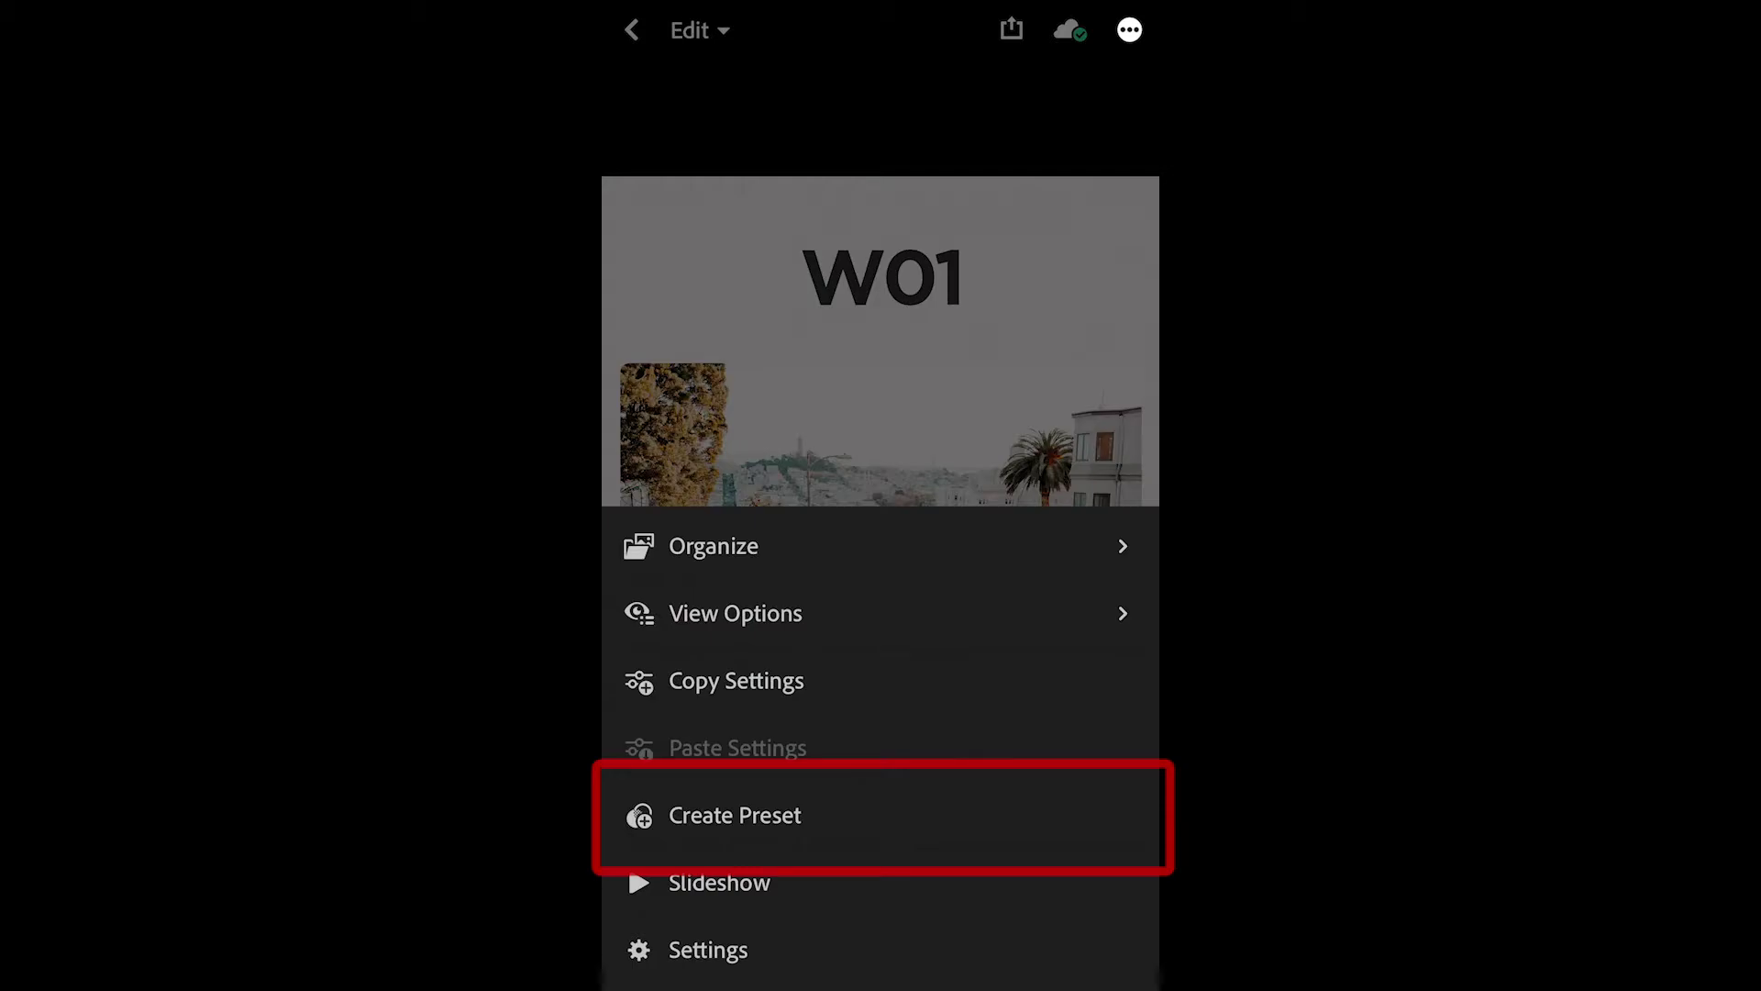
left_click(736, 815)
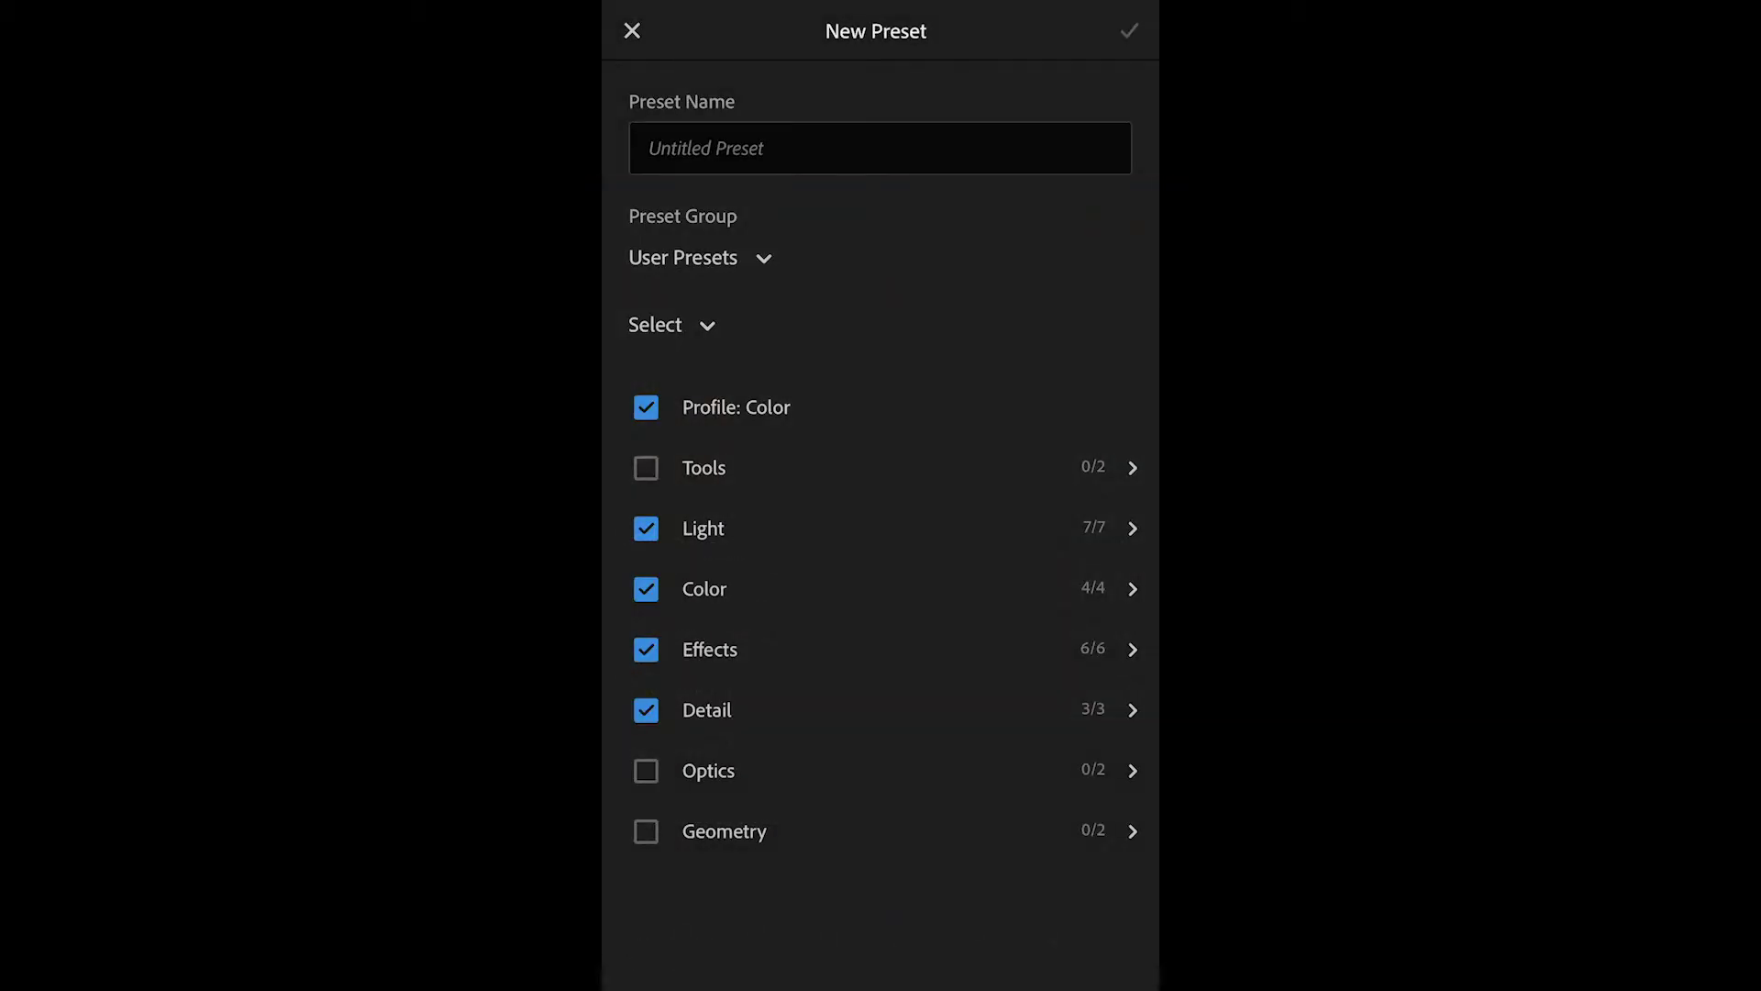
left_click(700, 258)
left_click(733, 959)
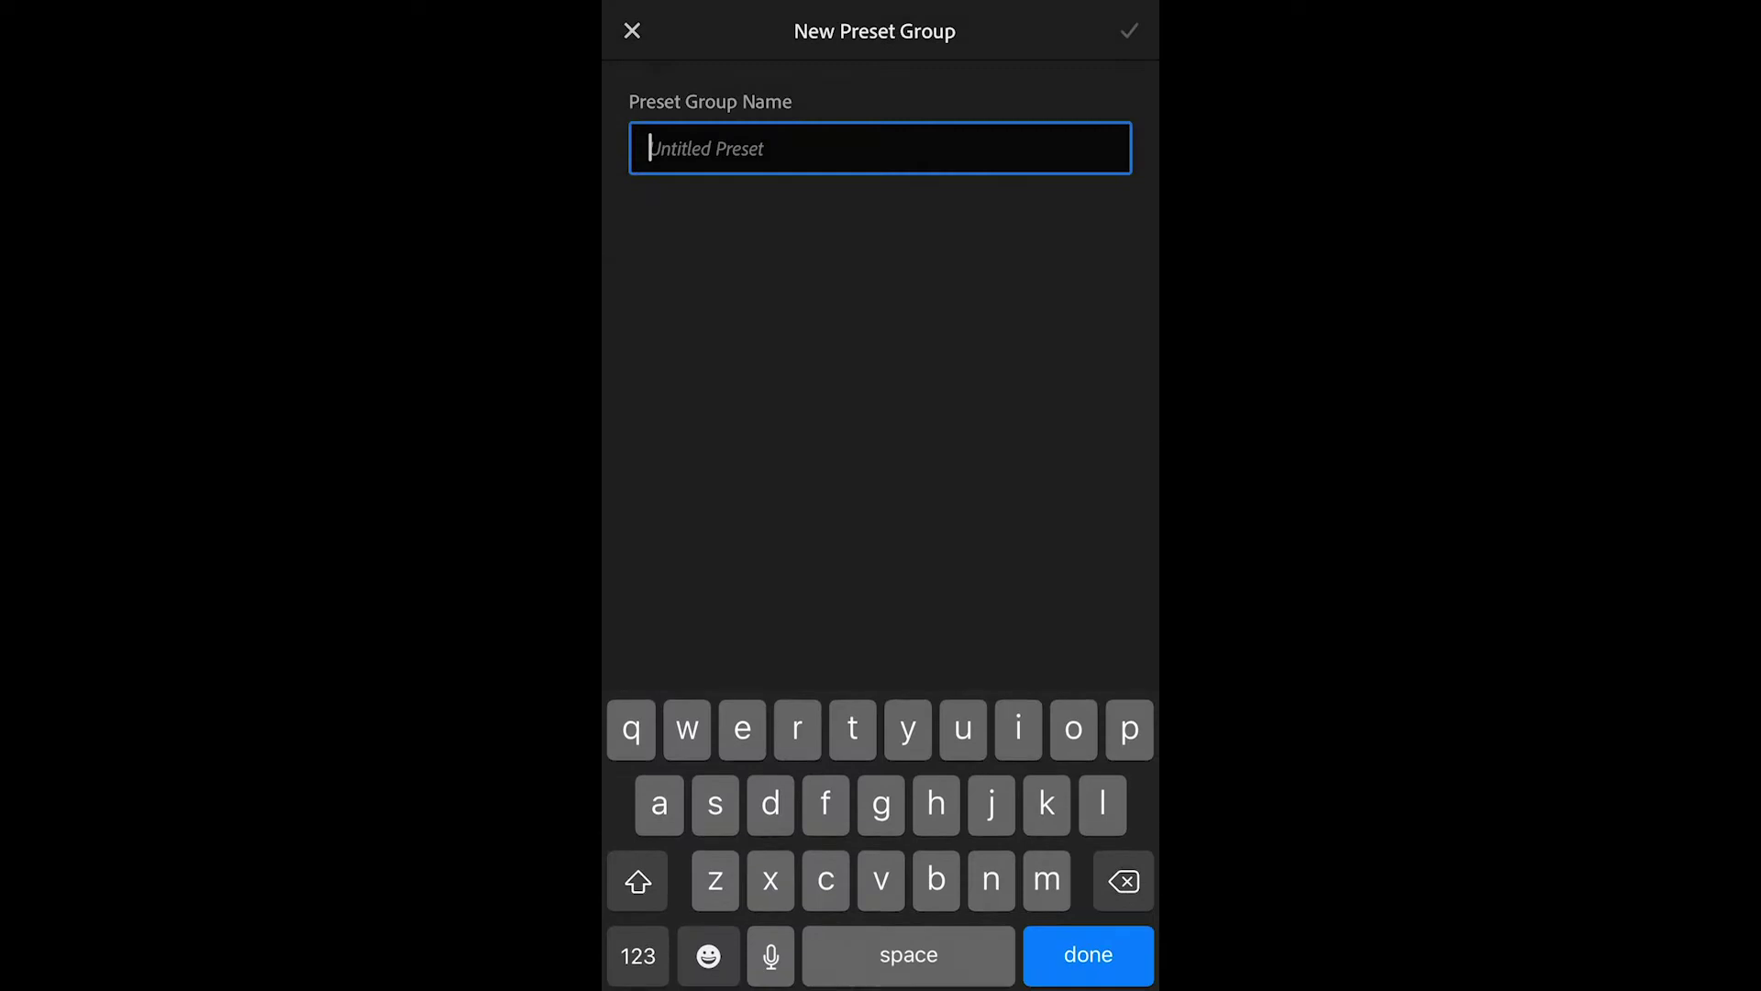
type("Tehaus")
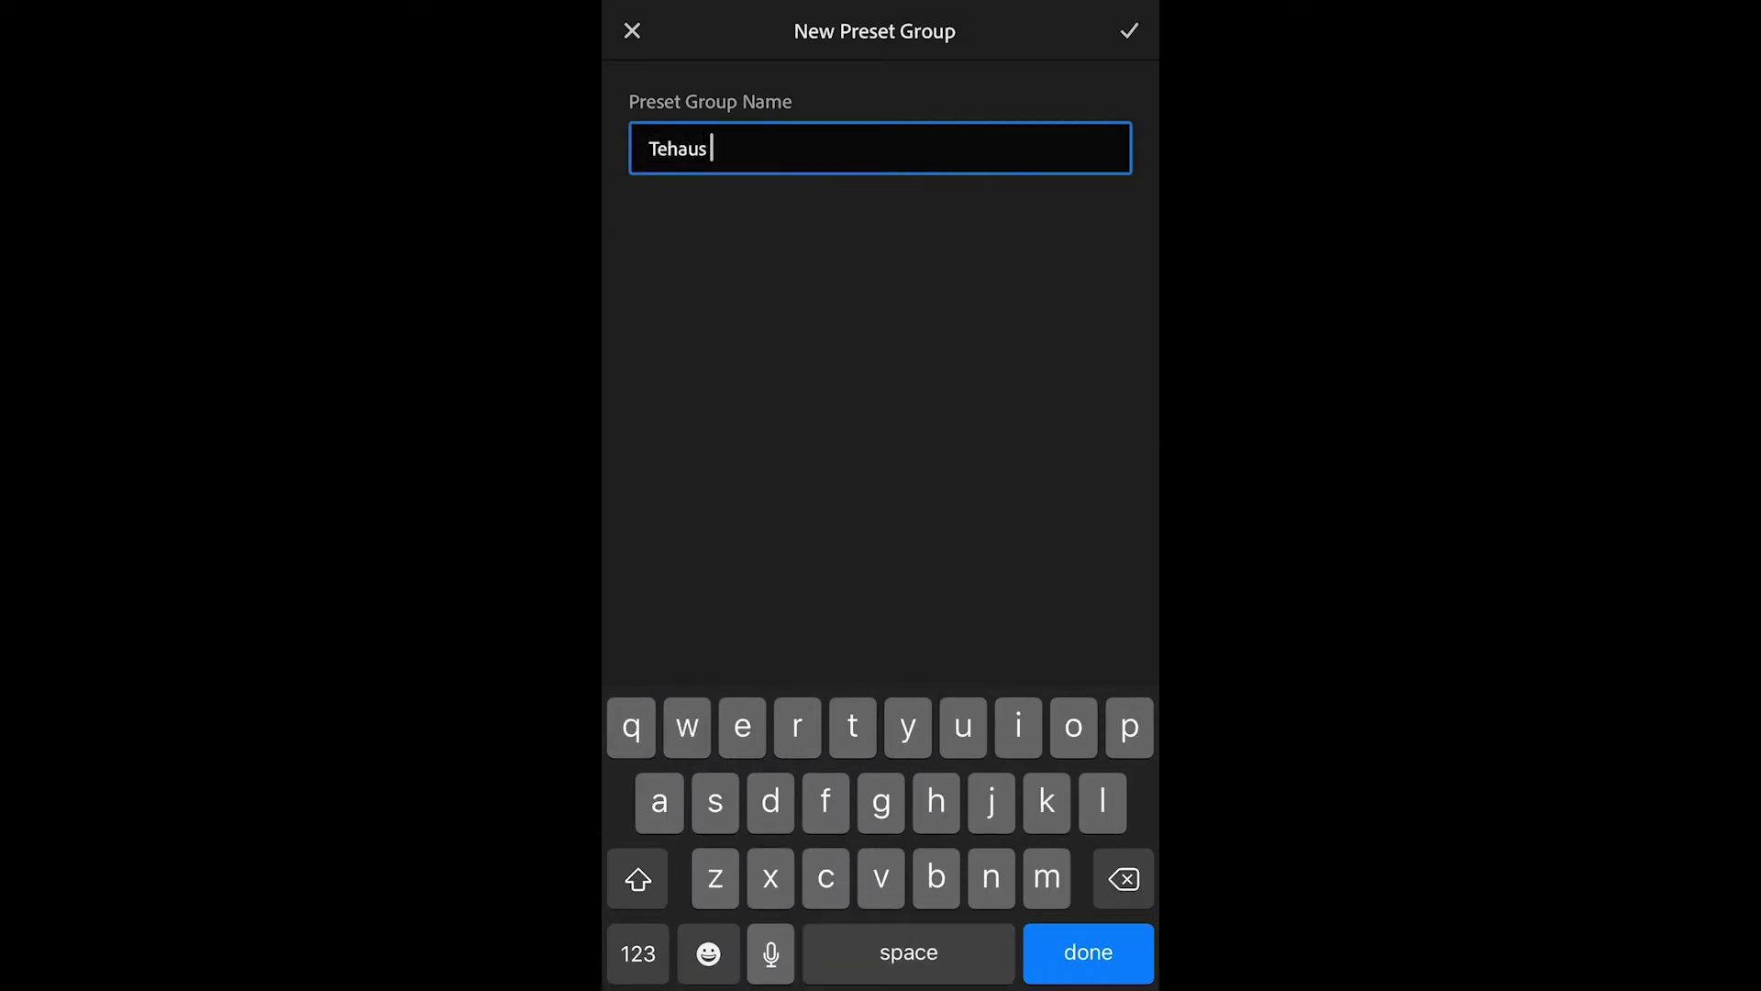
type(" -Wanderer")
left_click(719, 147)
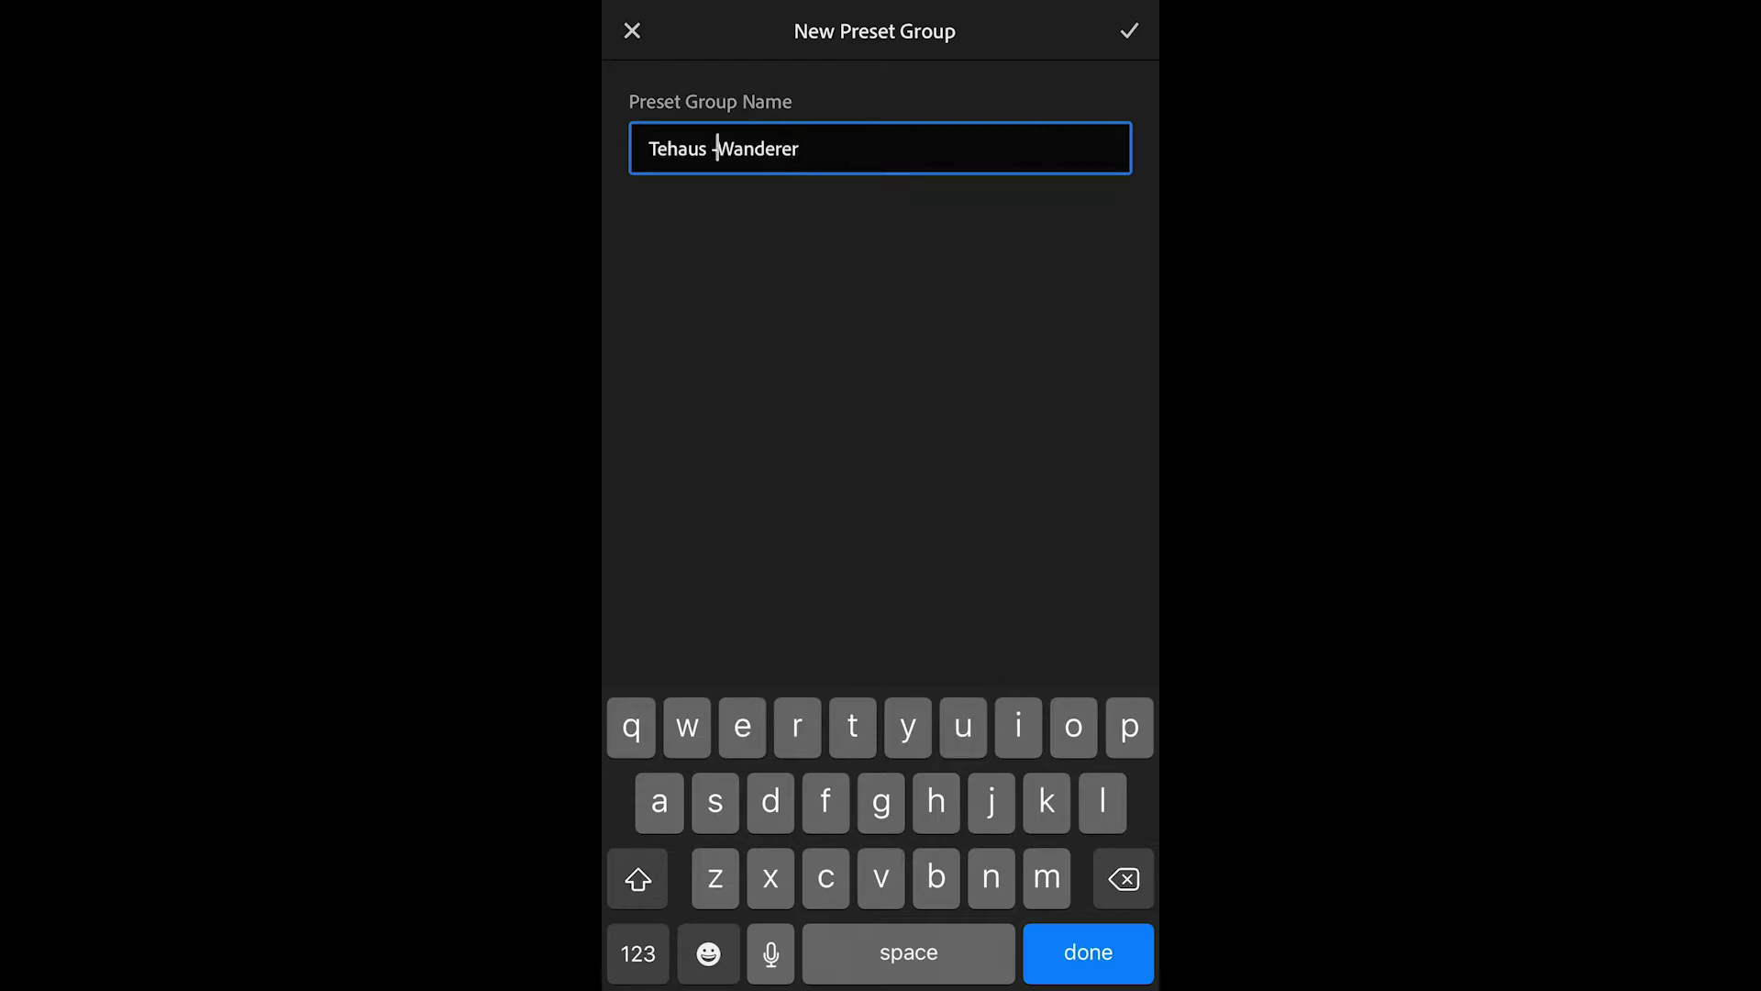
key("Return")
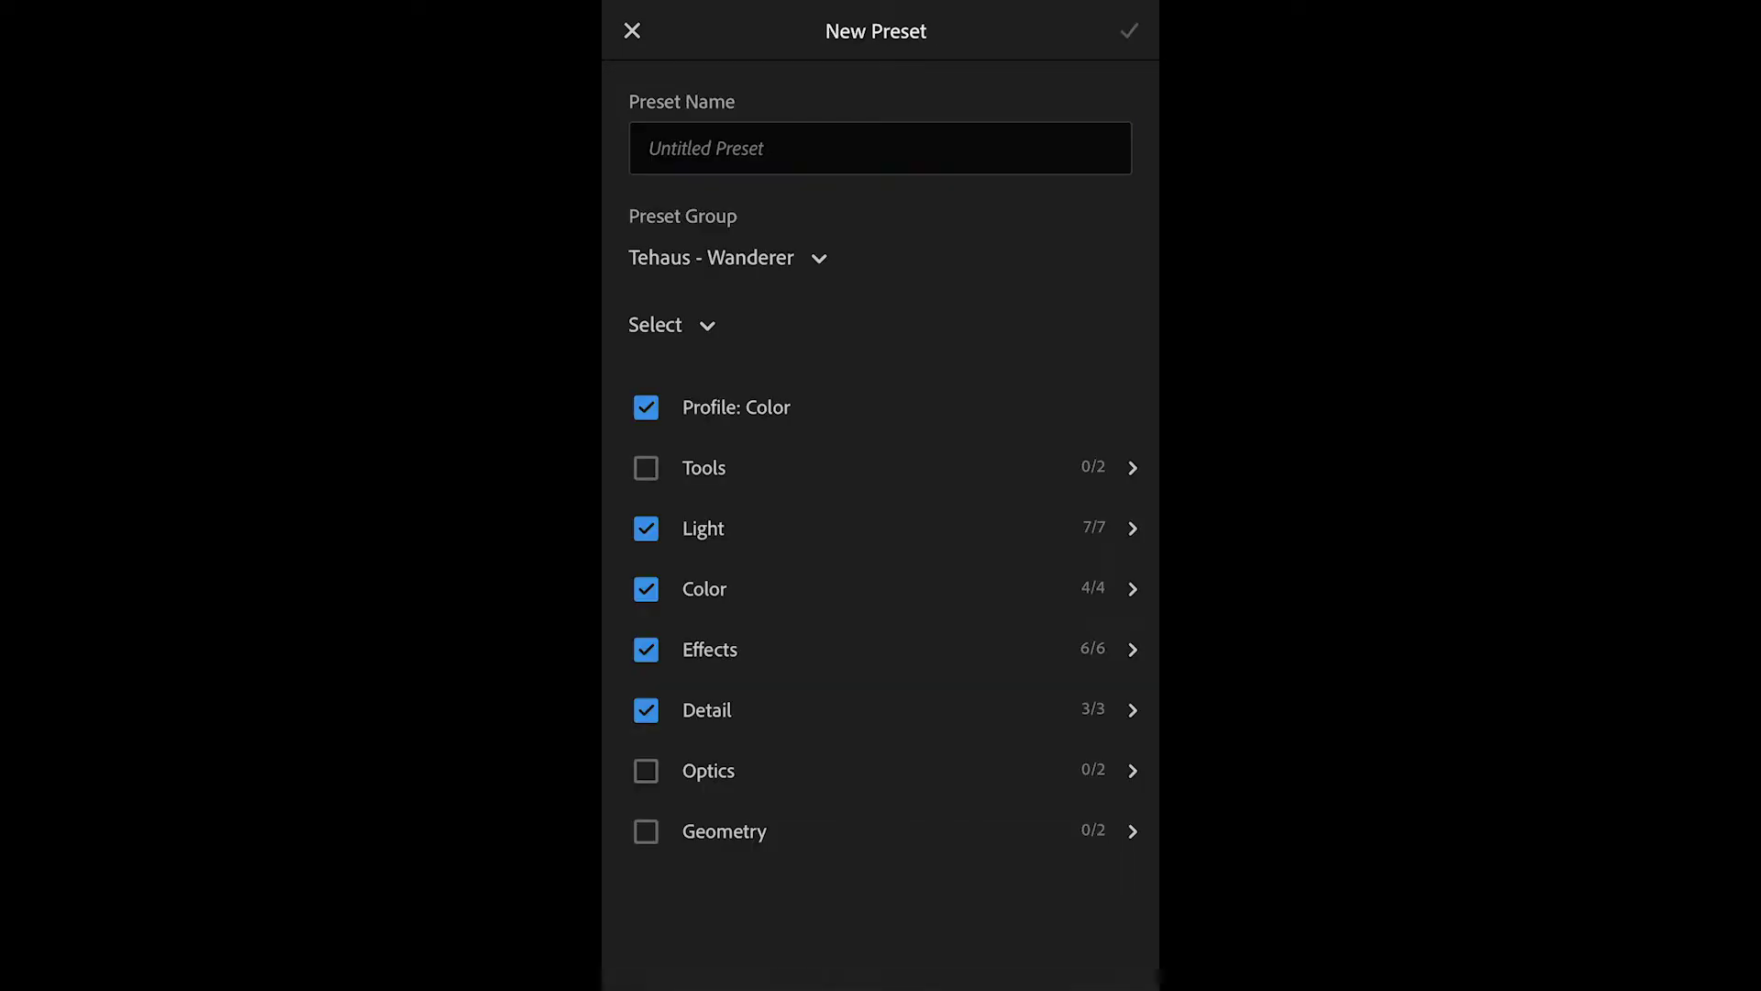
Name the preset W01, save it, and move on to photo W02
left_click(880, 148)
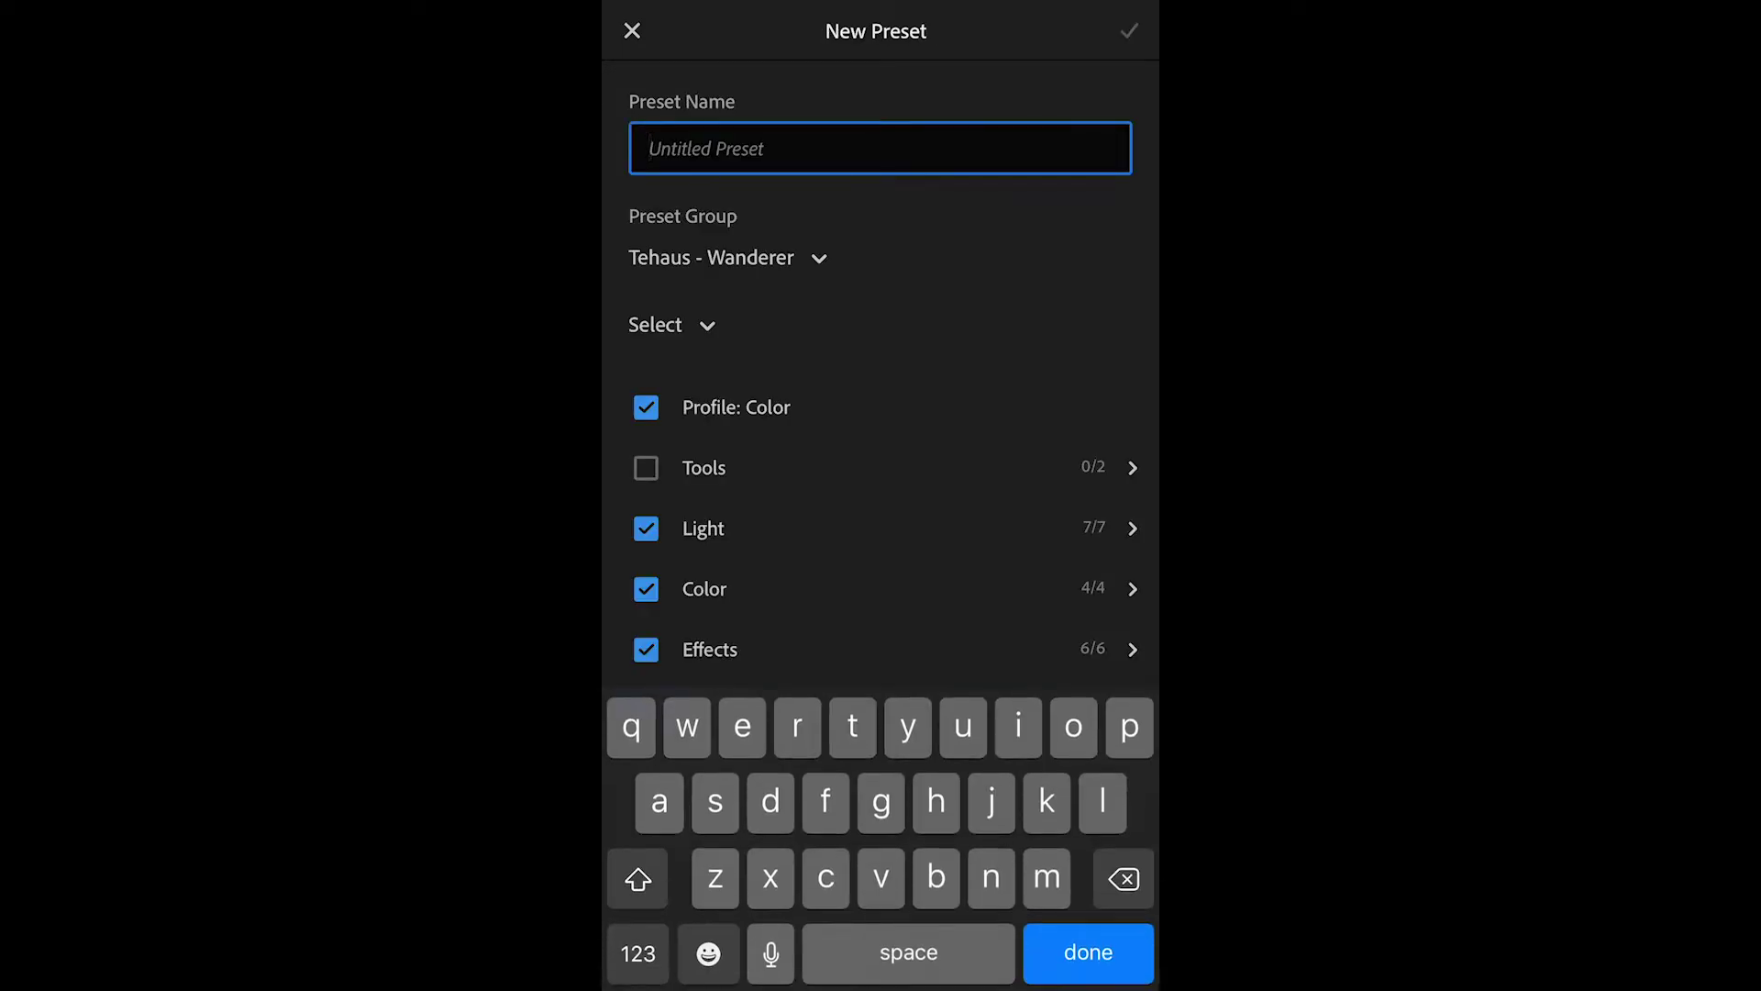
left_click(638, 879)
type("W")
left_click(636, 952)
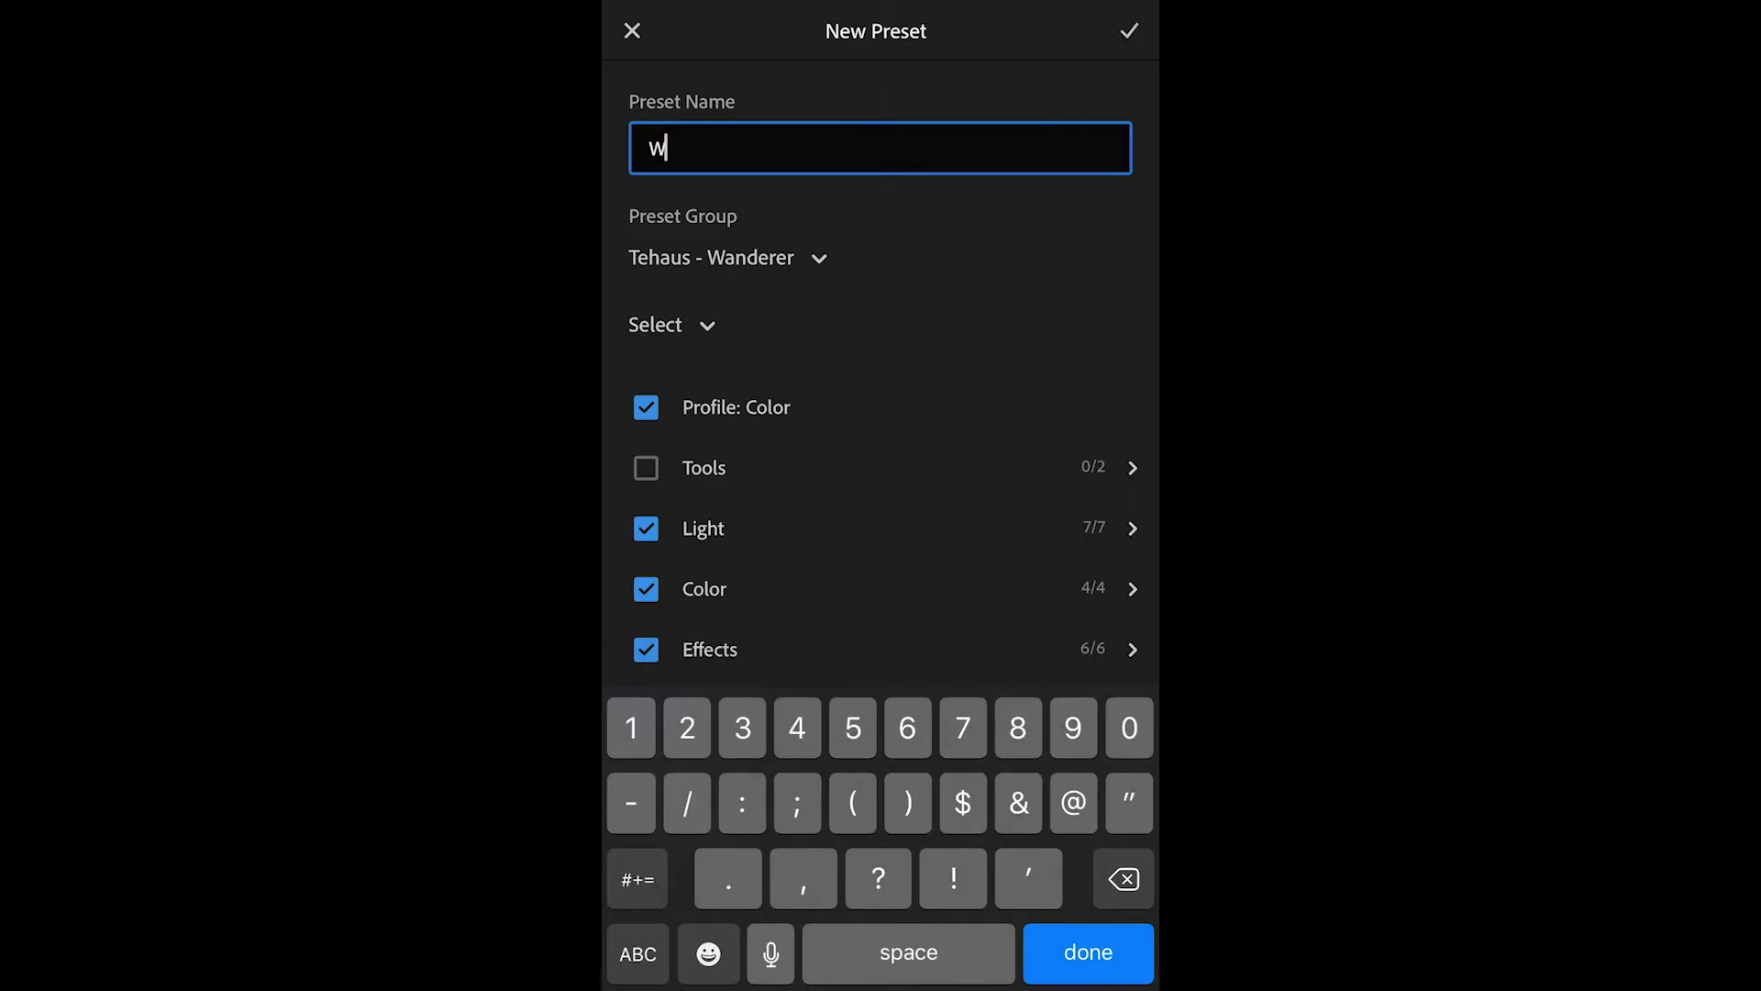
type("01")
left_click(1129, 31)
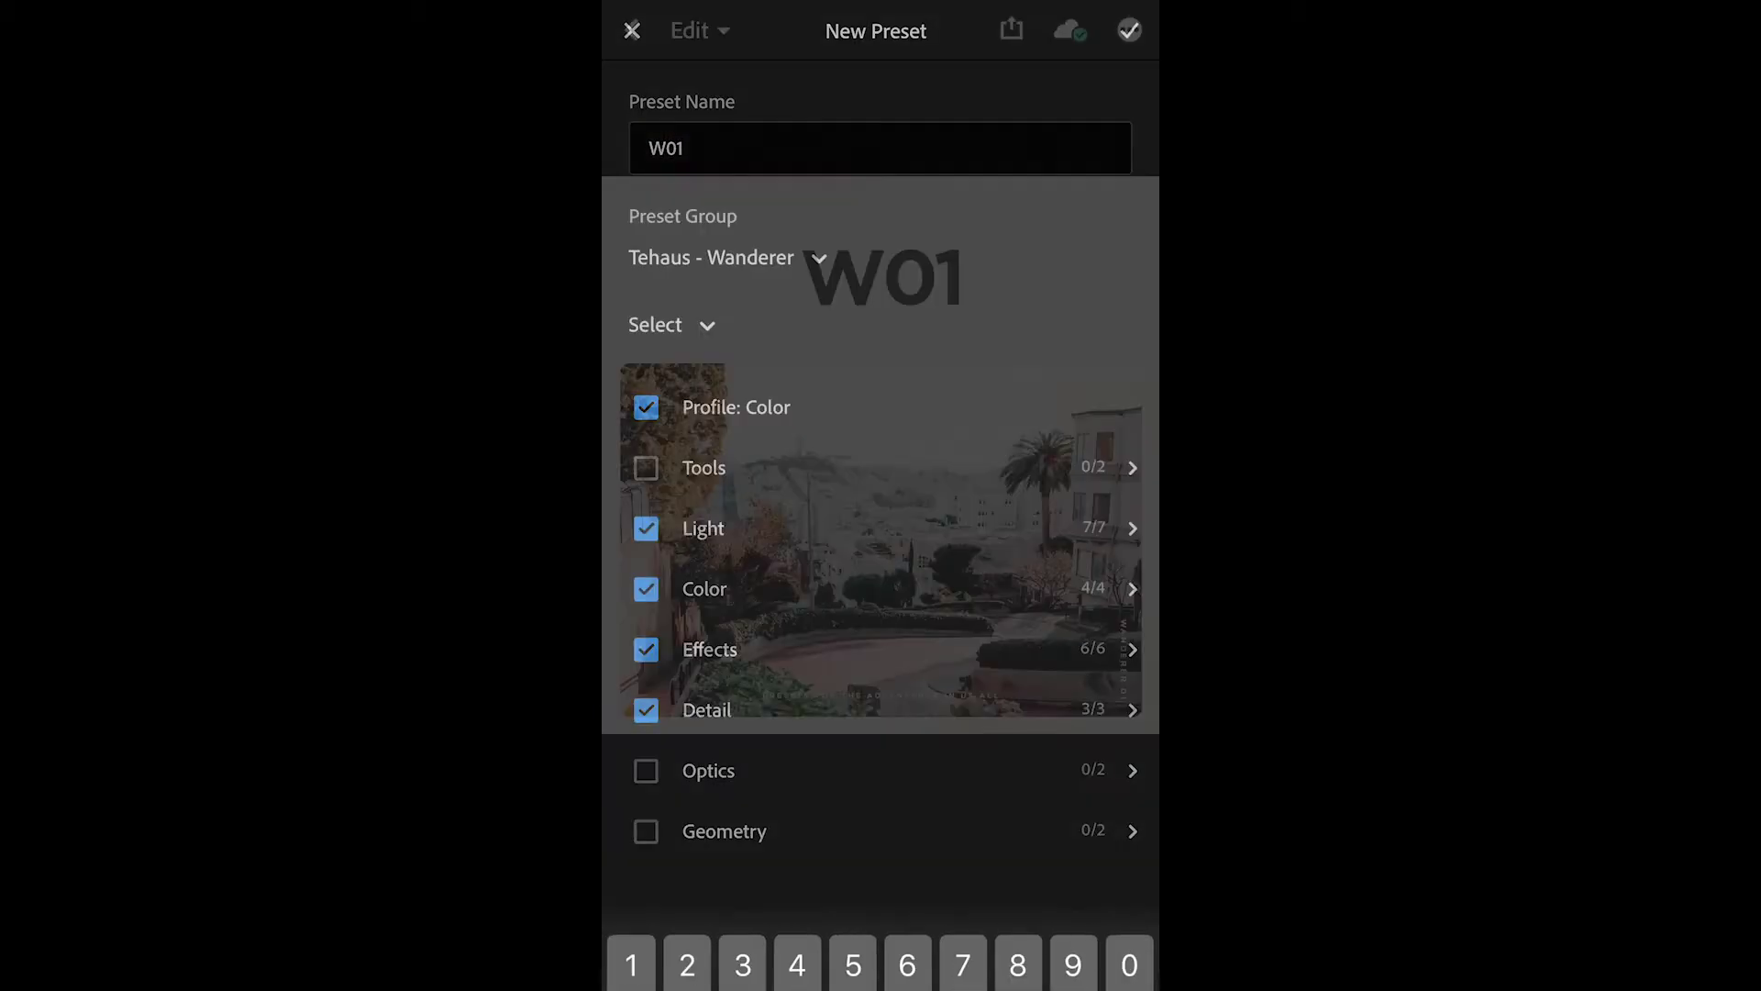
left_click_drag(1047, 455, 688, 454)
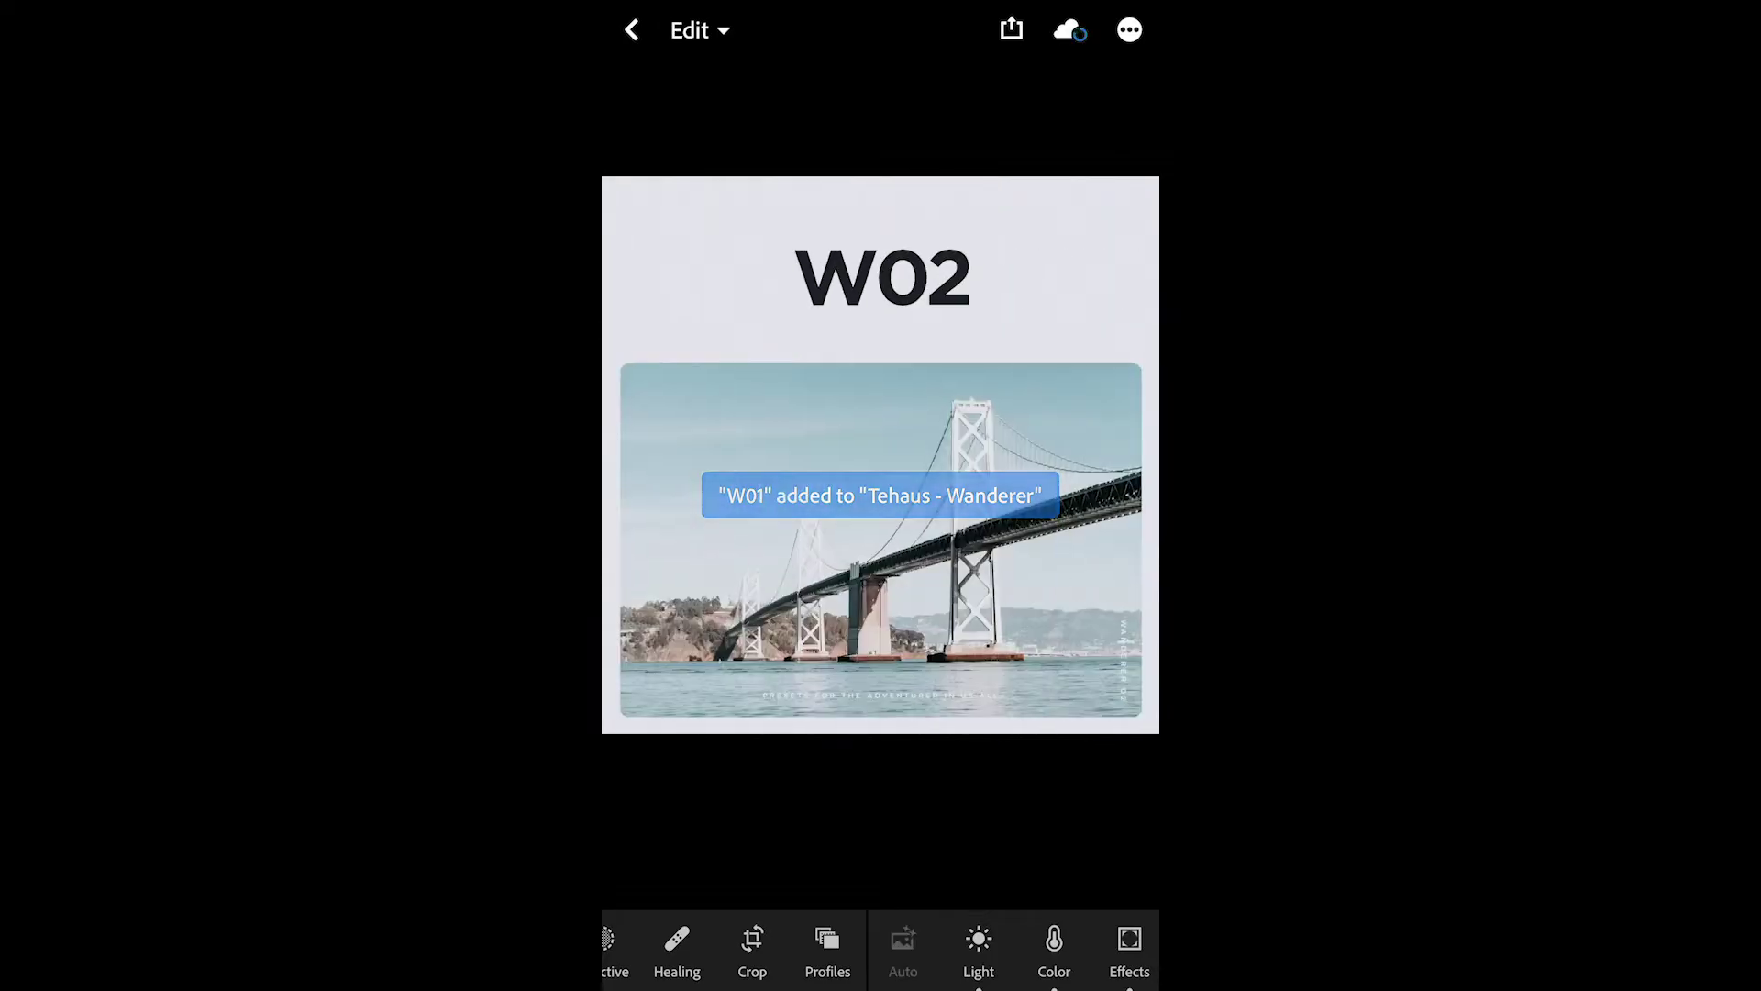
Start a preset from W02 and assign it to the Tehaus - Wanderer group
left_click(1129, 30)
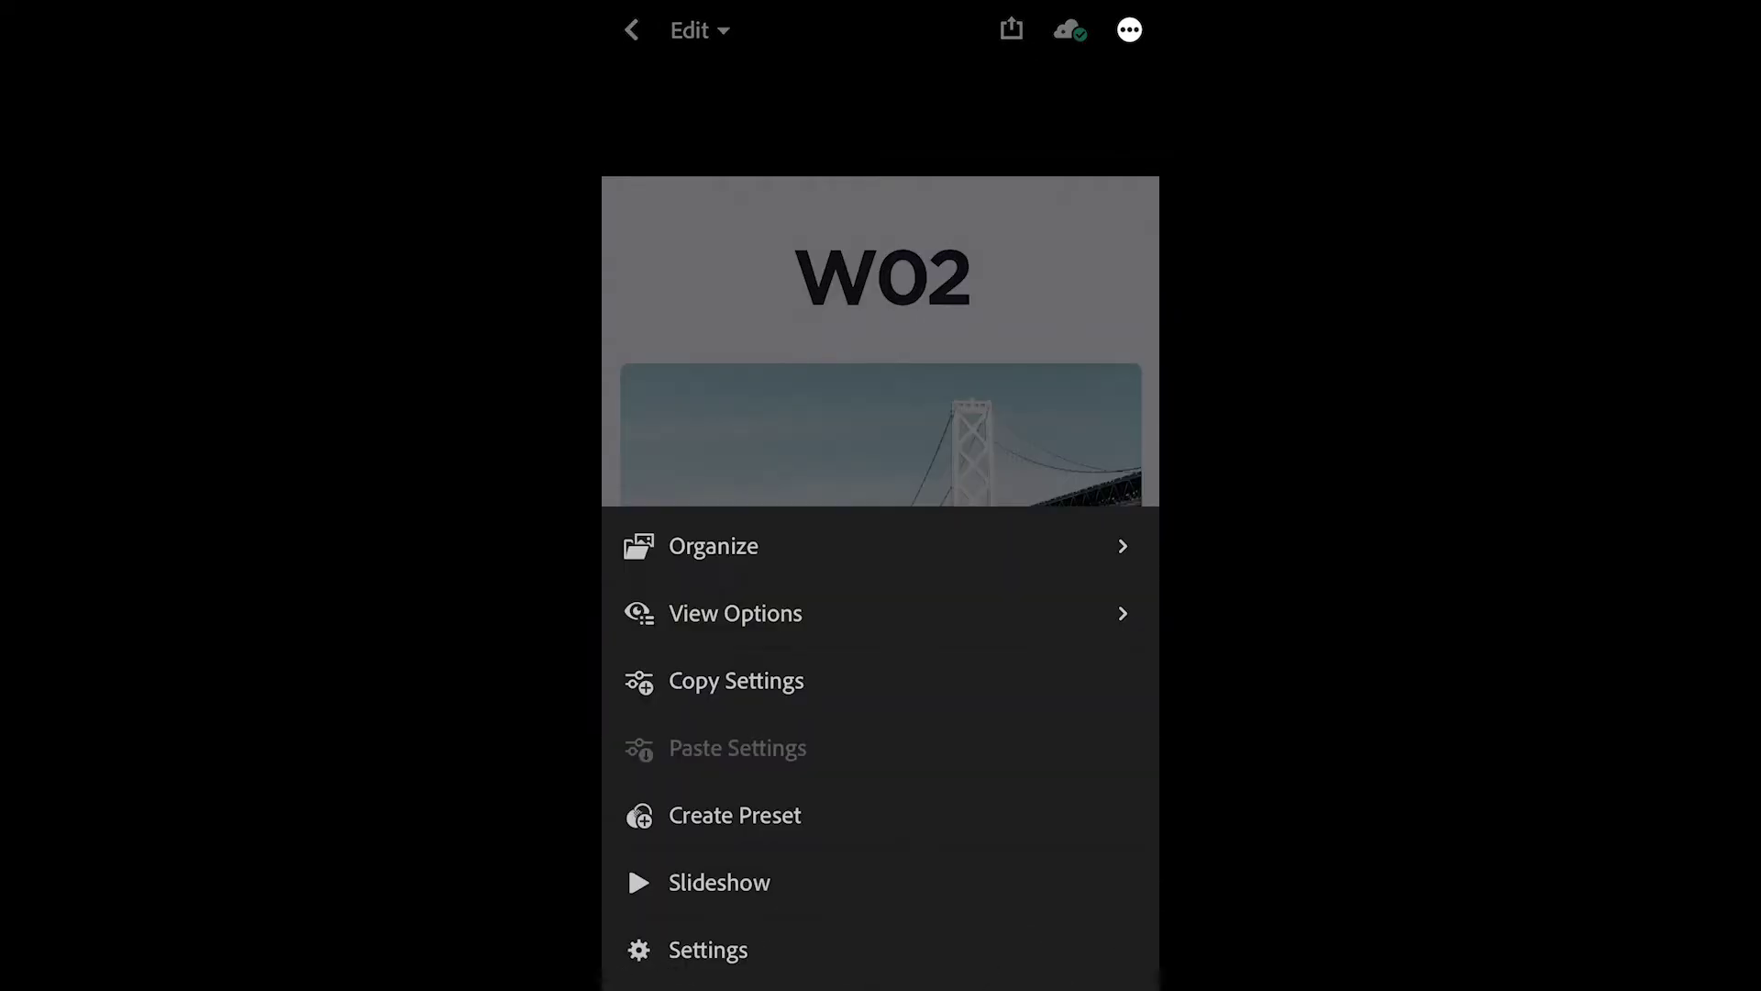
left_click(736, 815)
left_click(700, 257)
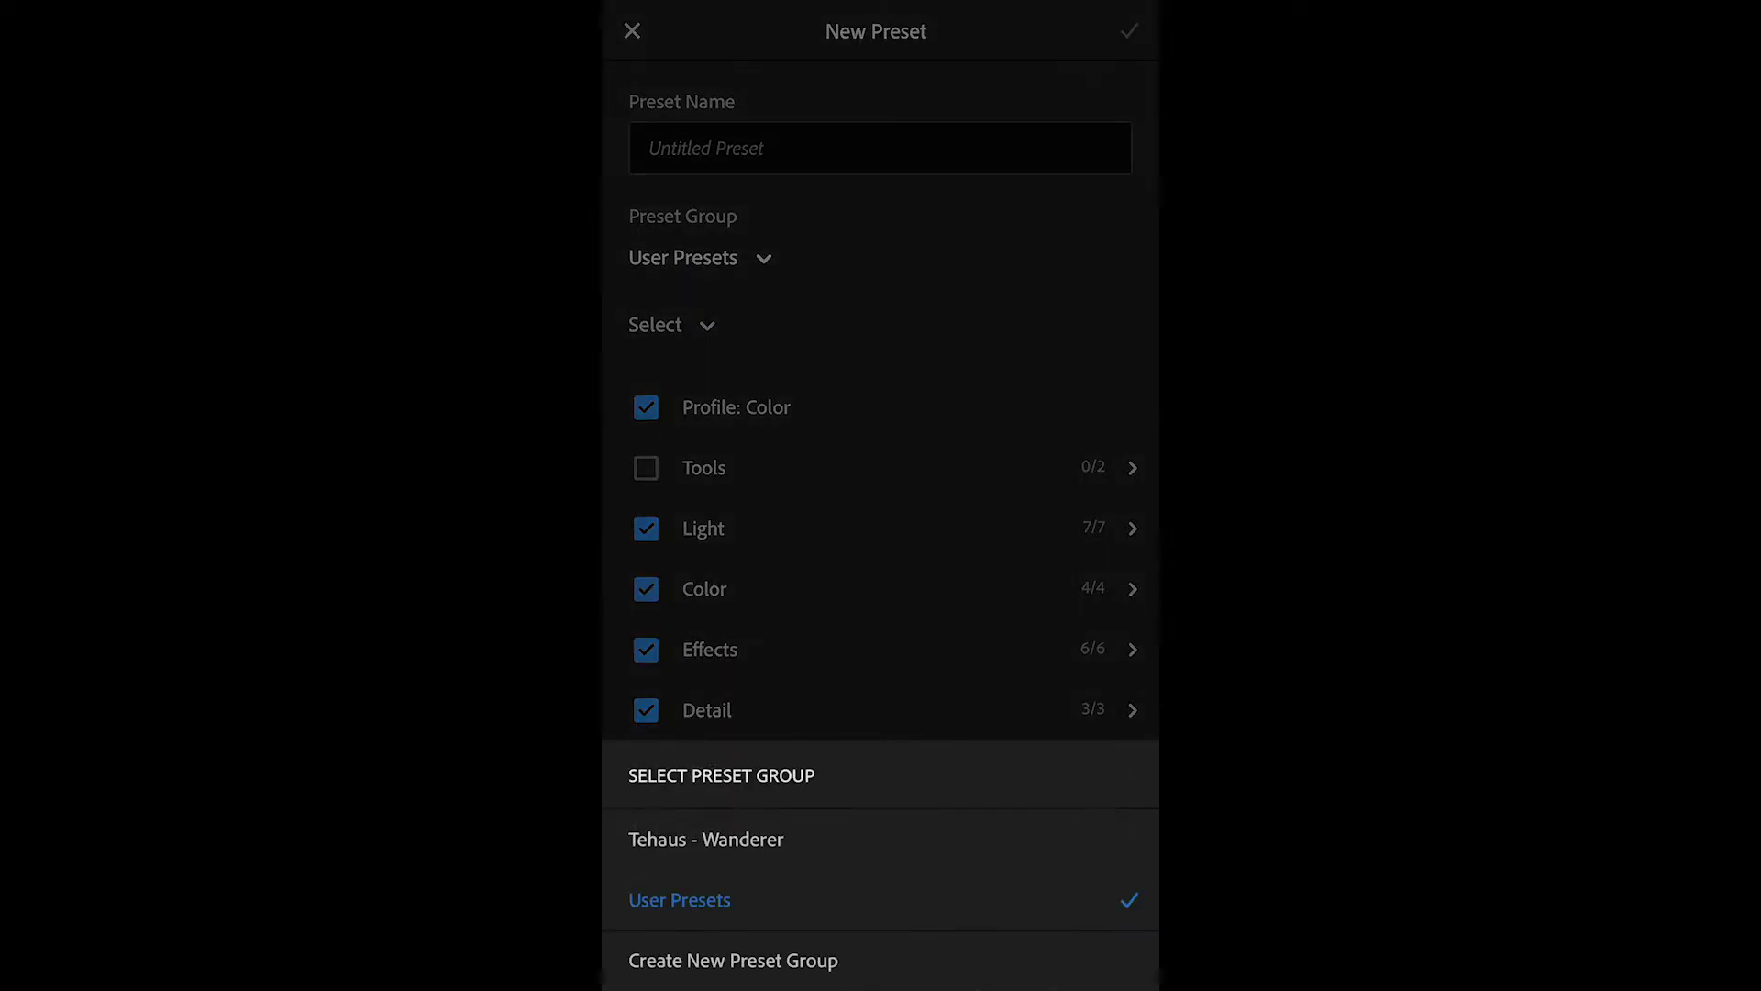
left_click(706, 839)
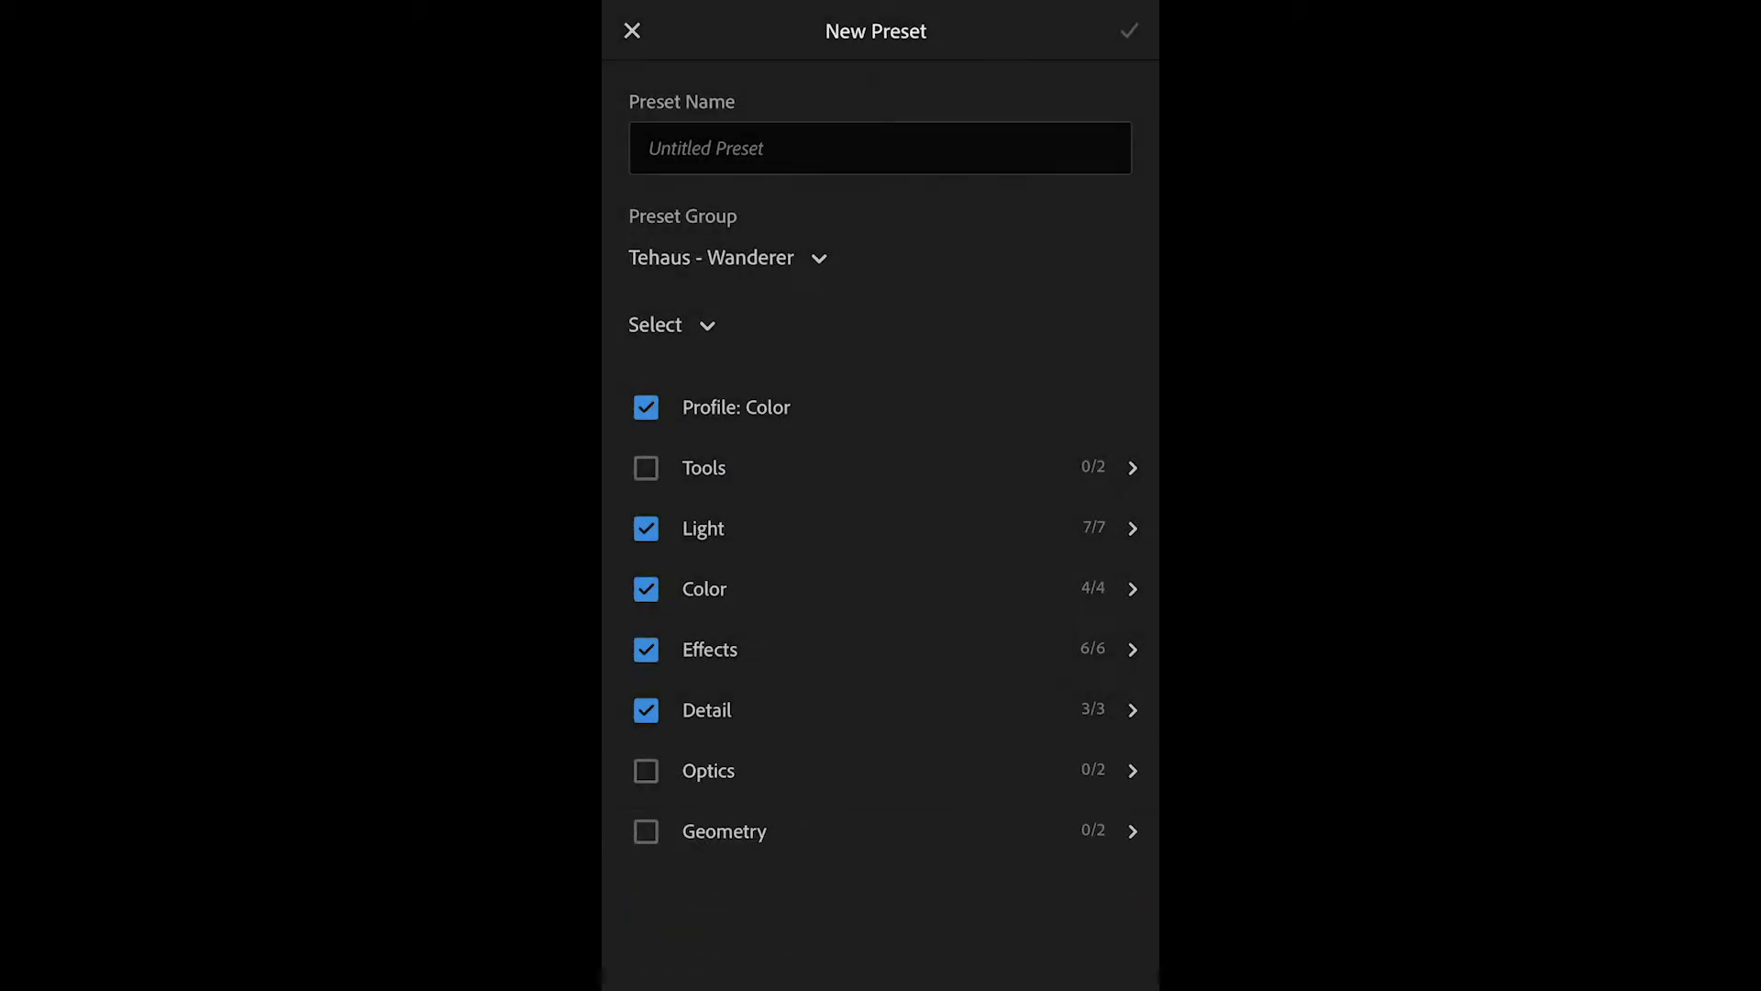
Name the preset W02, save it, and move on to photo W03
left_click(881, 148)
type("W02")
left_click(1087, 951)
left_click(1128, 31)
left_click_drag(1019, 550, 716, 550)
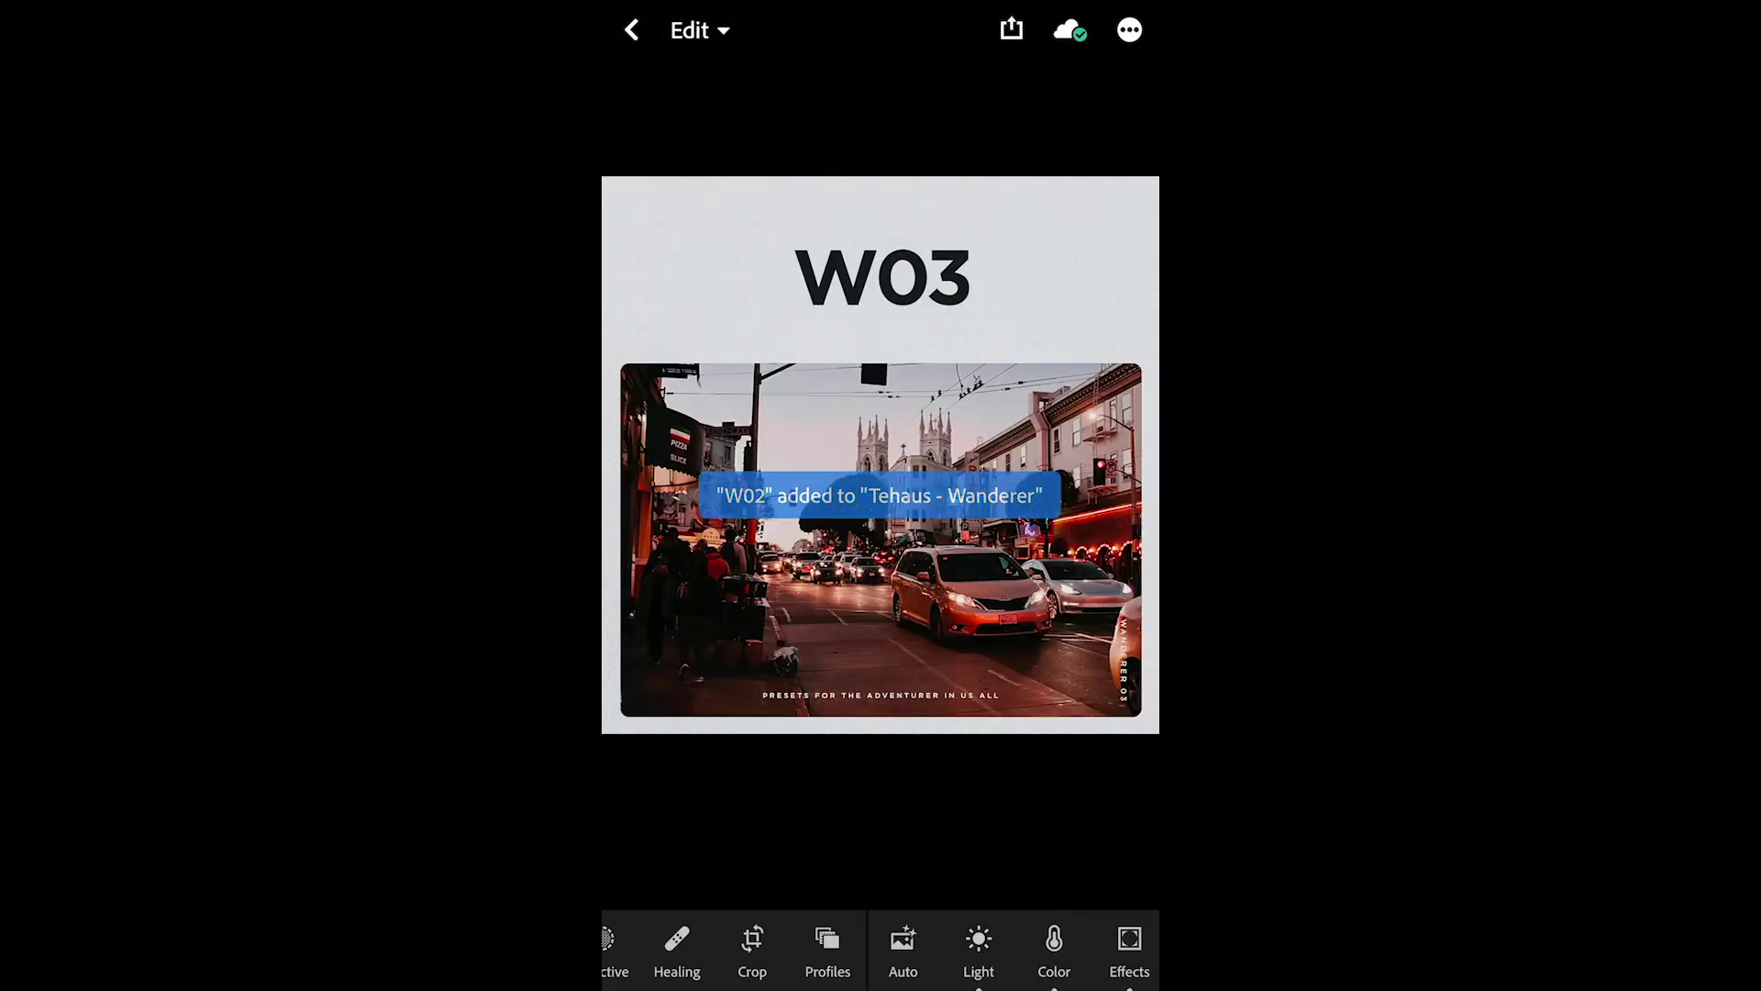
left_click(1128, 32)
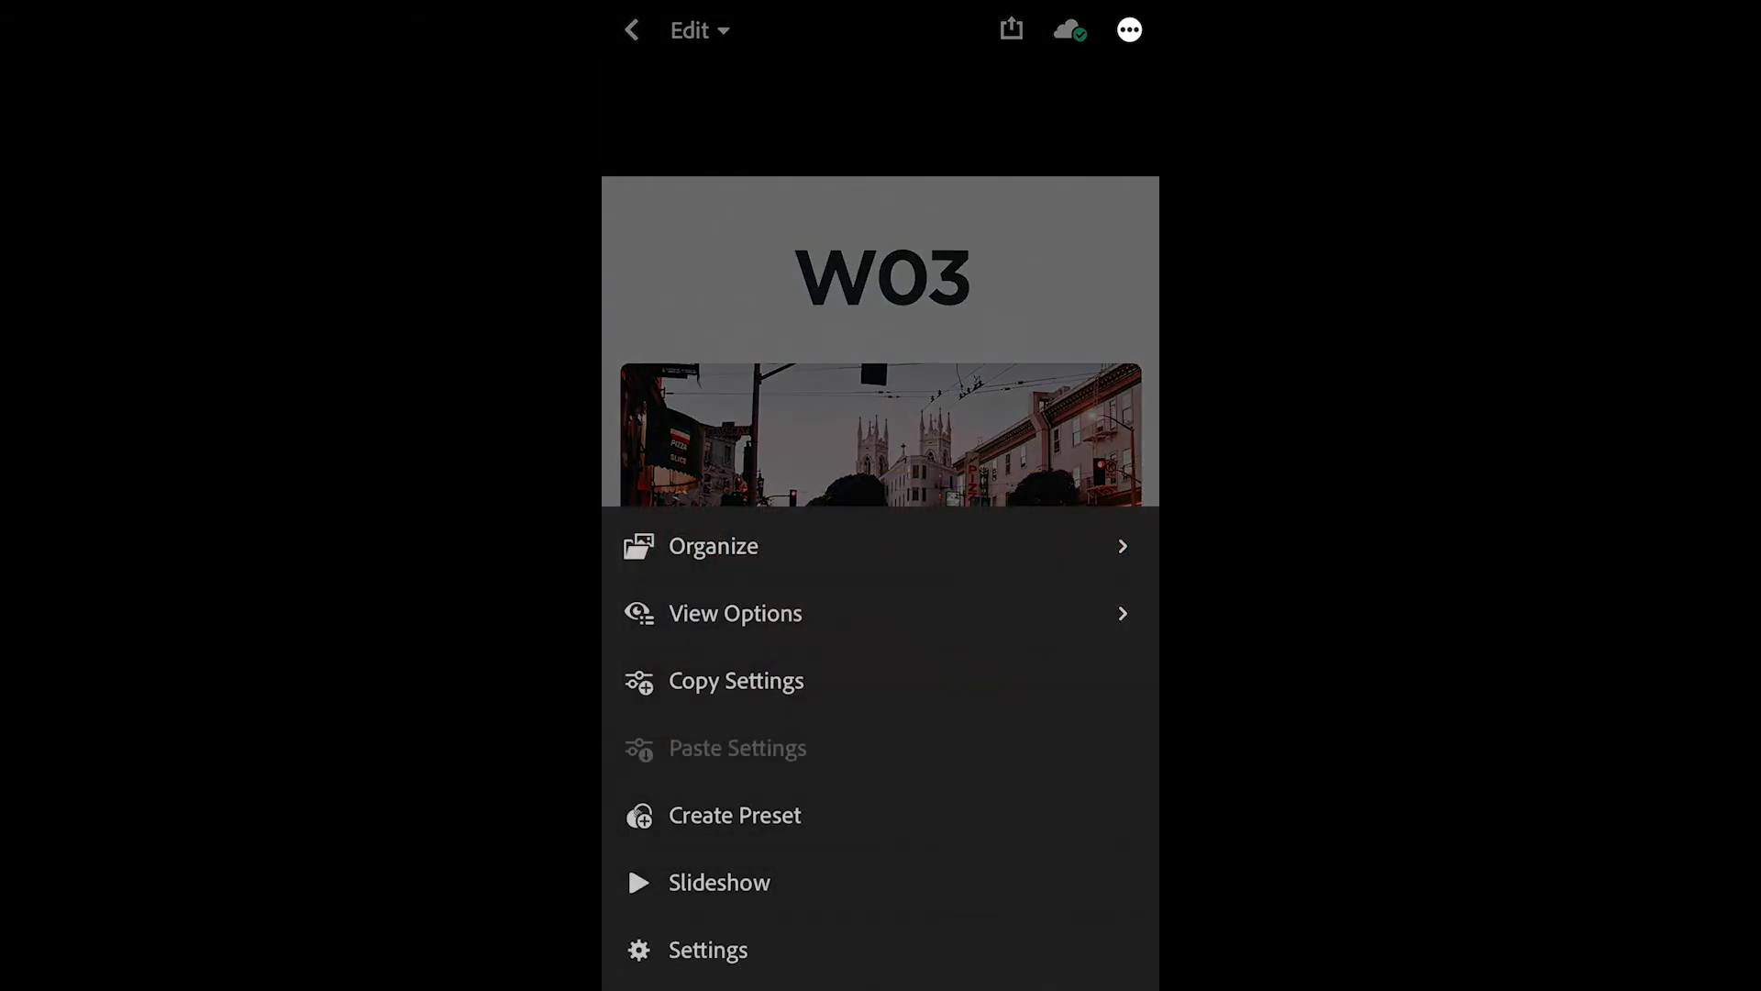
Create preset W03 in the Tehaus - Wanderer group and move on to the W04 BW photo
left_click(735, 815)
left_click(699, 258)
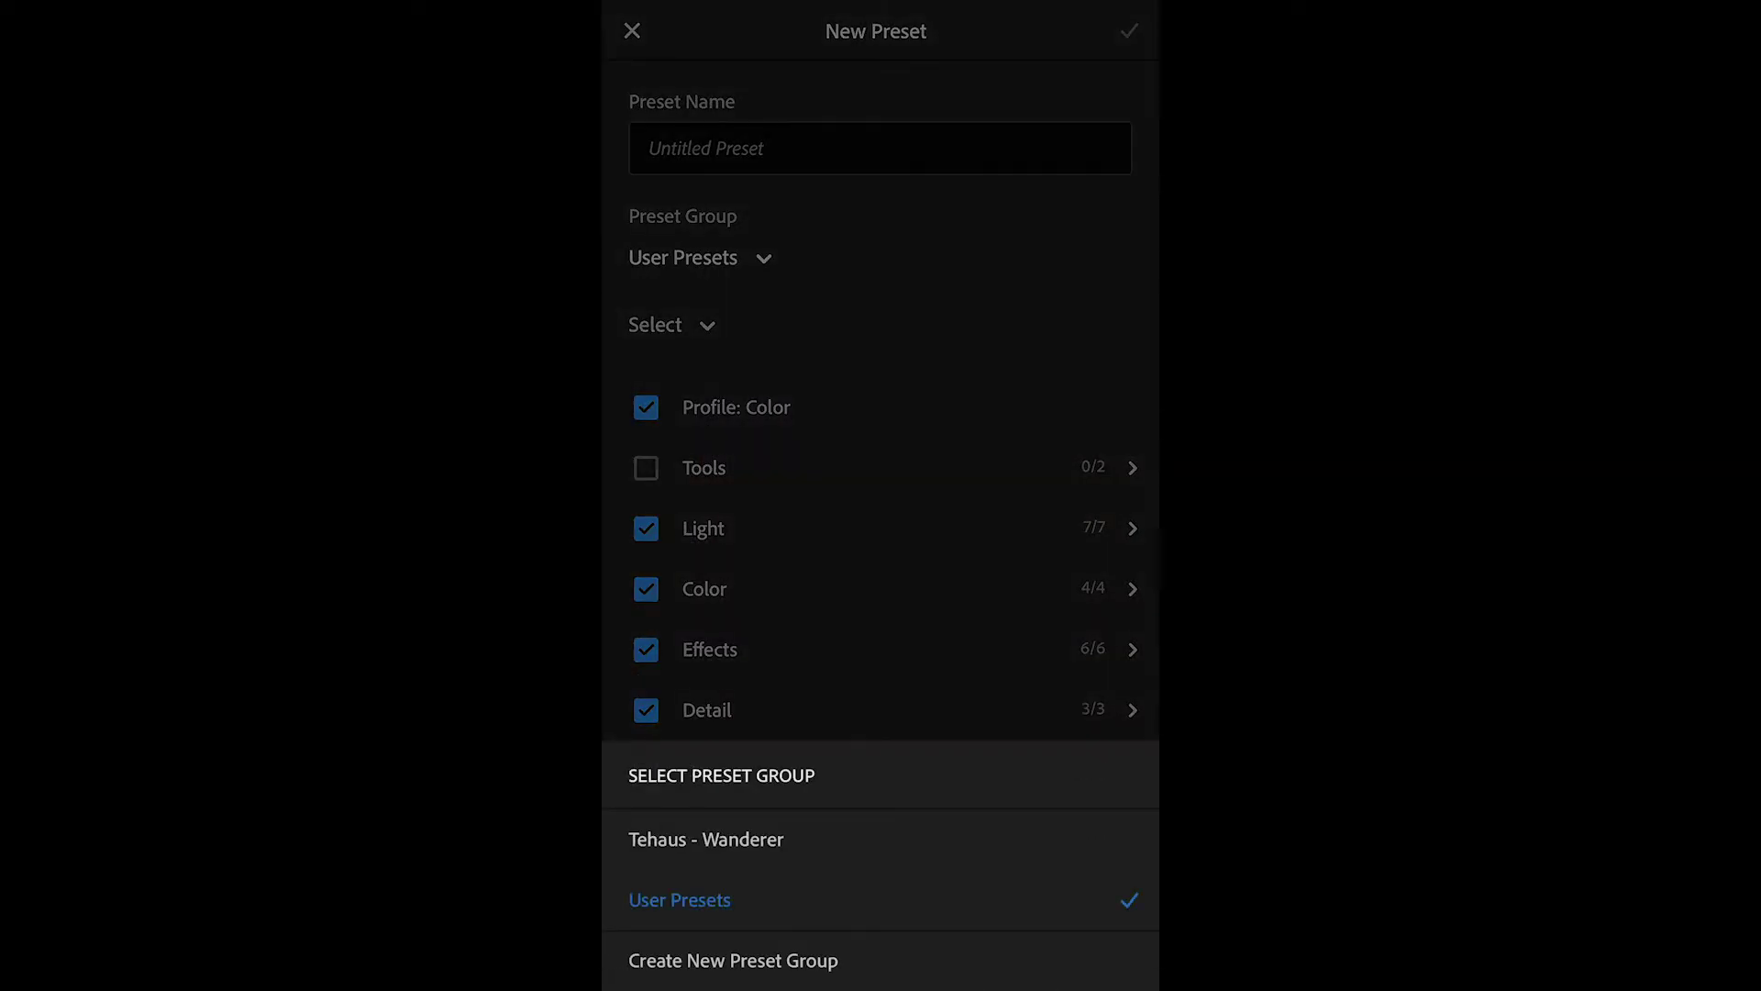
left_click(706, 838)
left_click(881, 148)
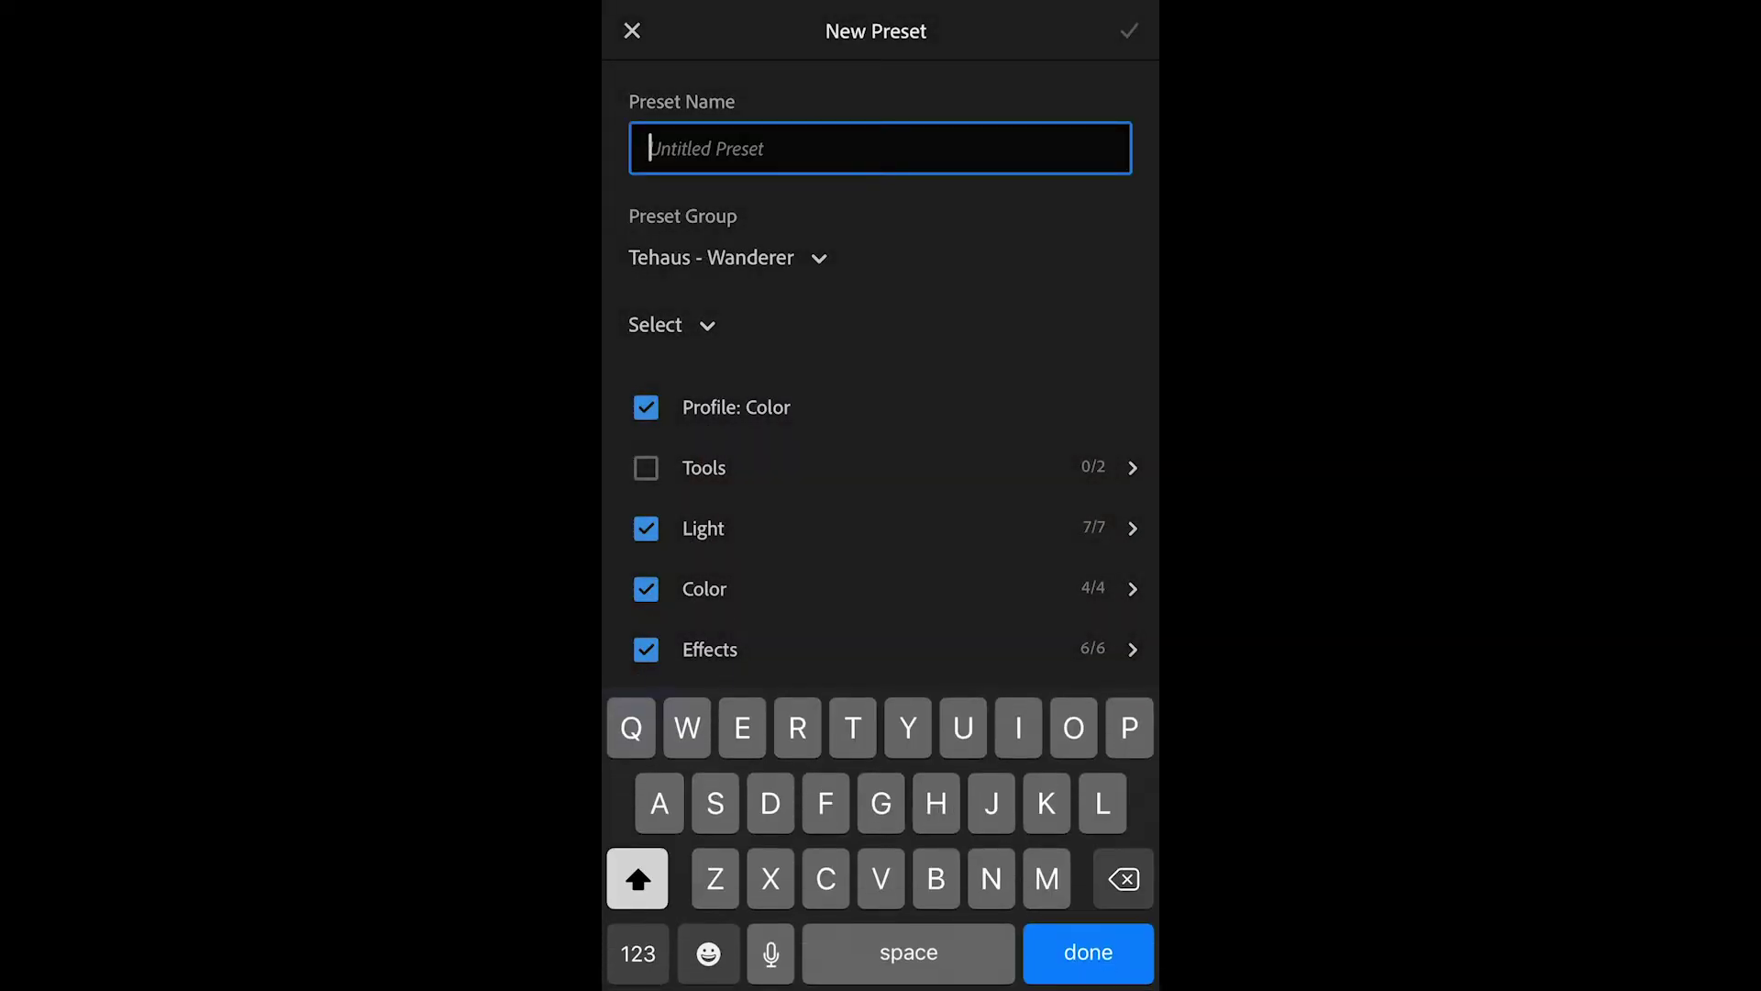
type("W03")
left_click(1087, 953)
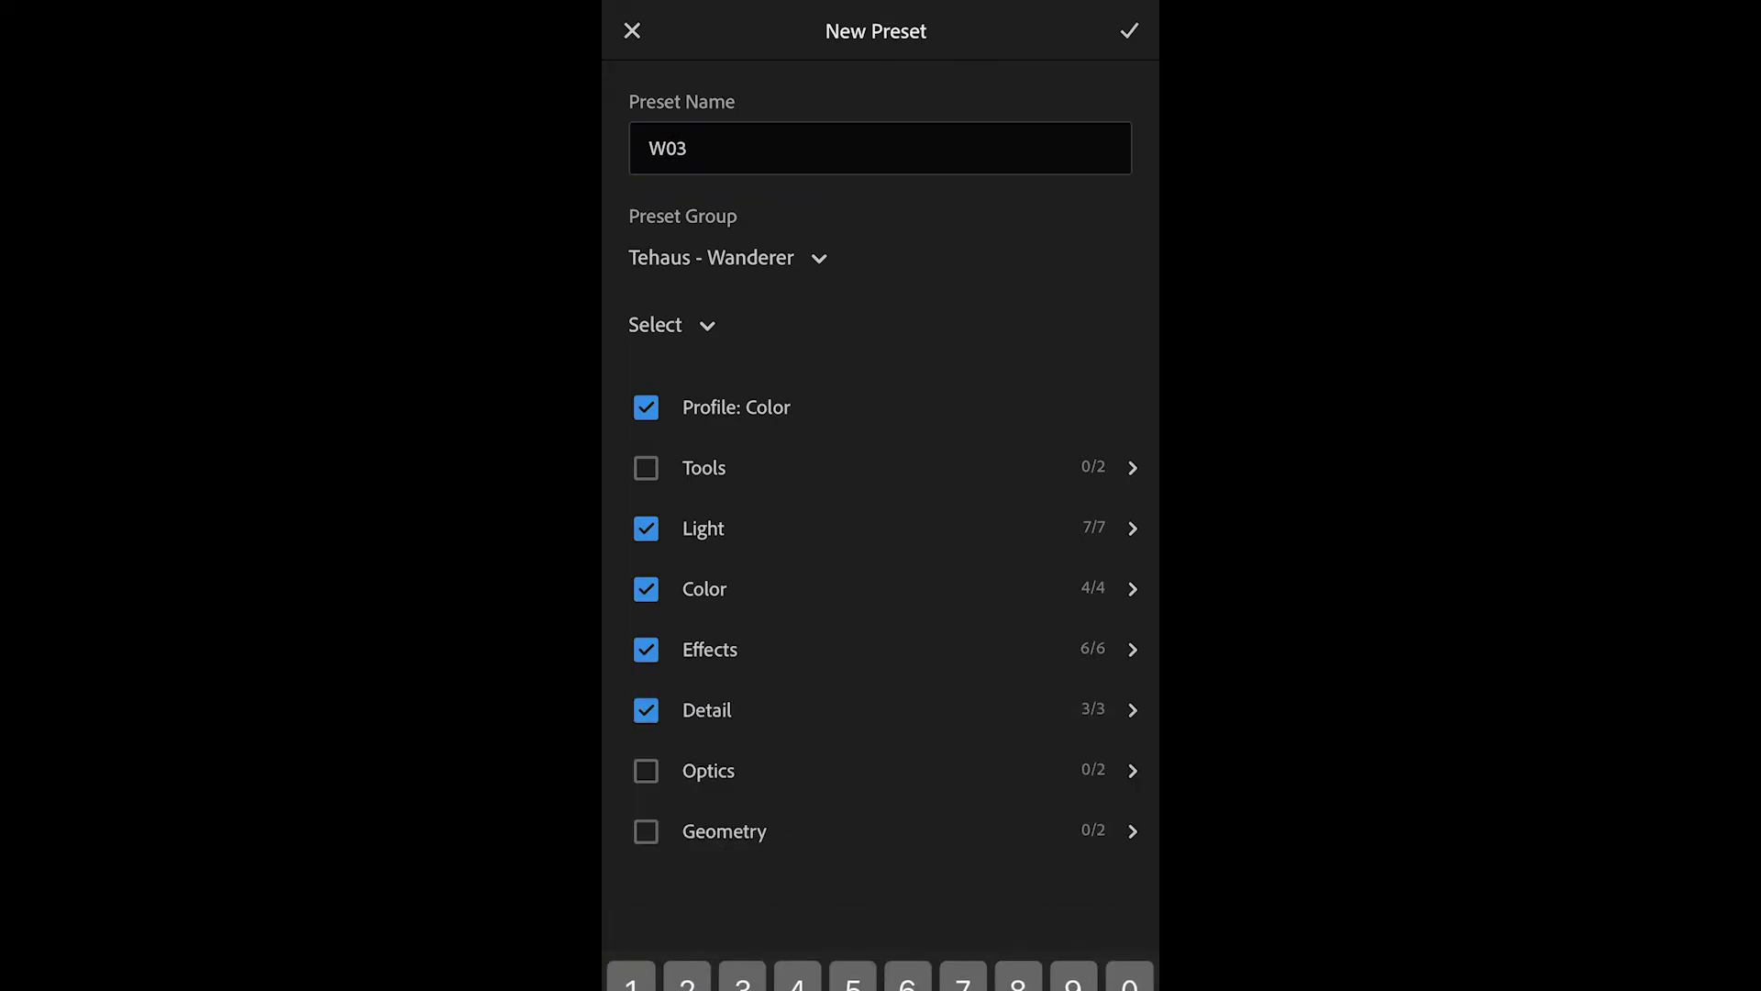
left_click(1128, 31)
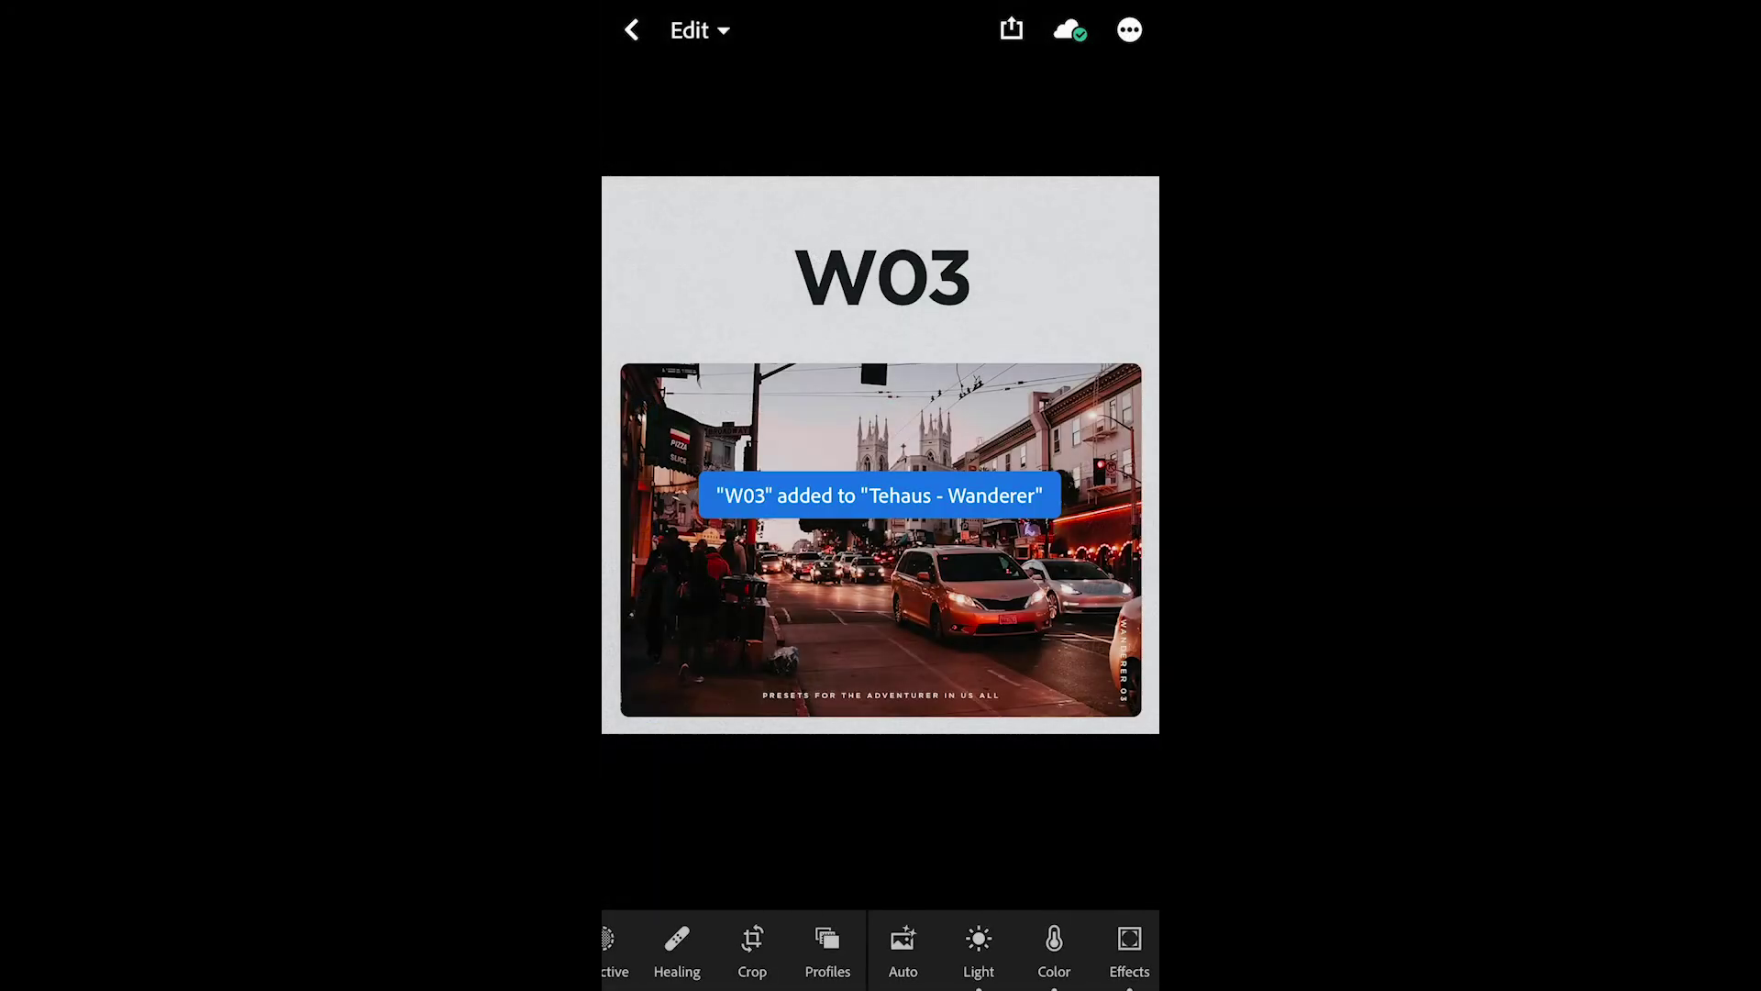
left_click(1130, 30)
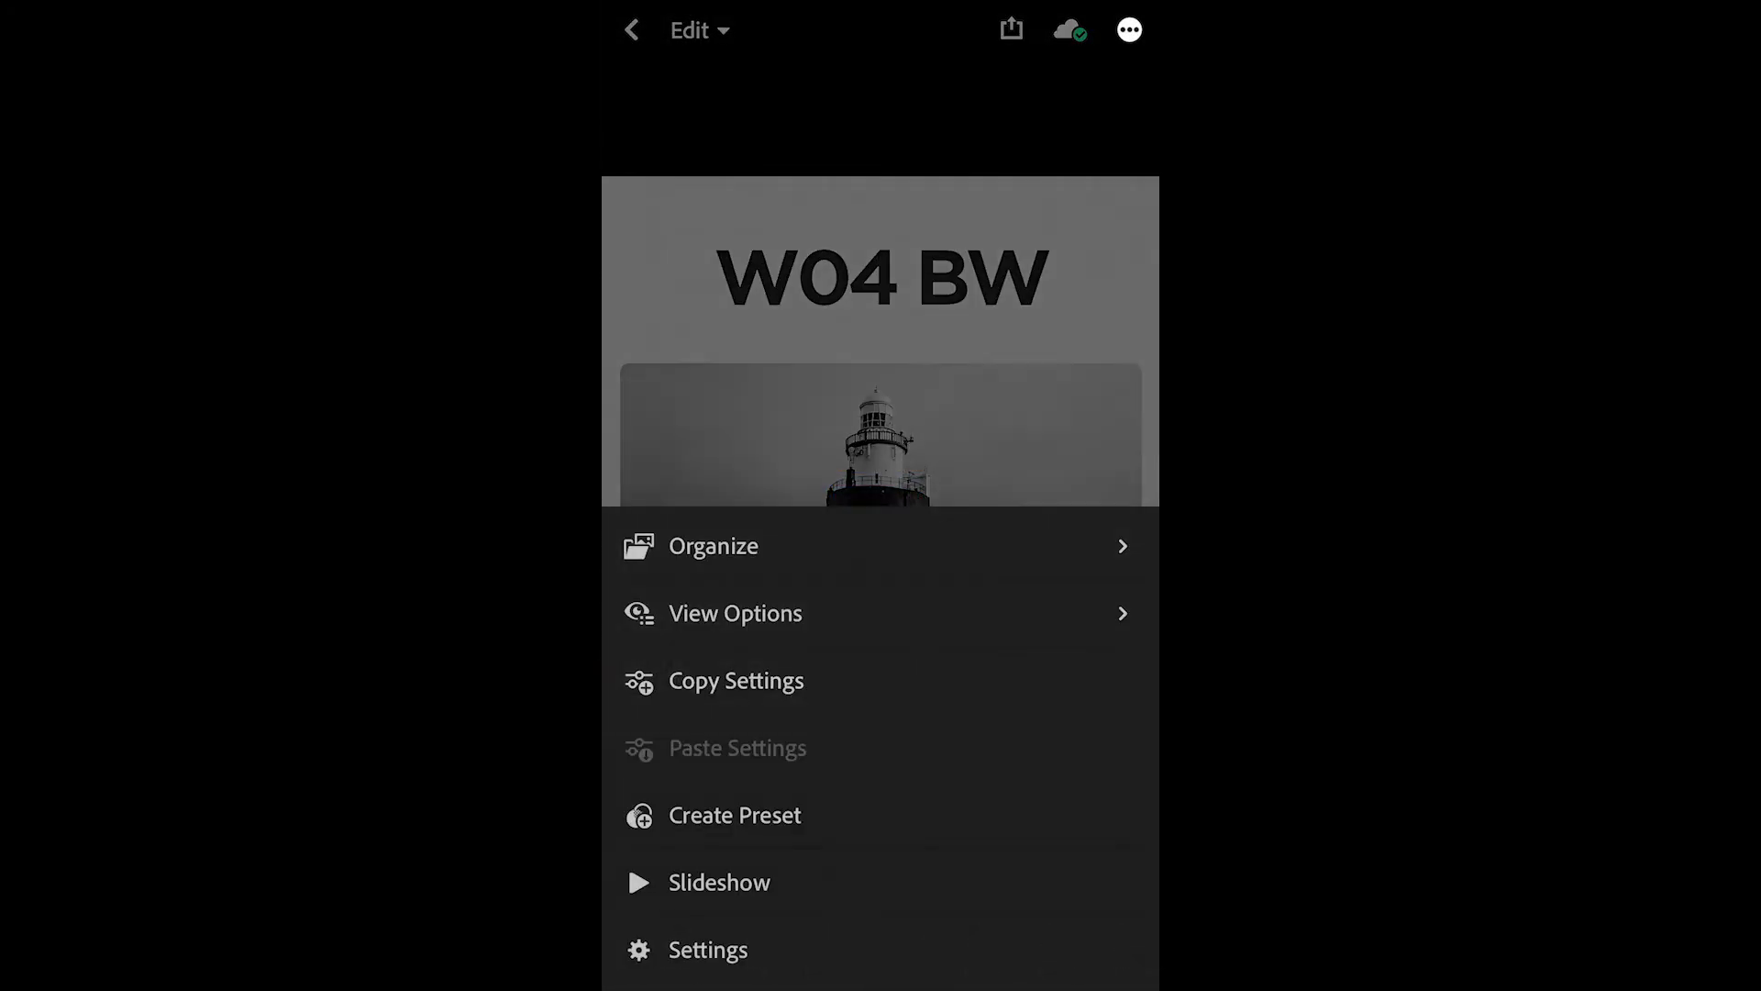
Create preset W04 BW from the black-and-white lighthouse photo in the Tehaus - Wanderer group
left_click(734, 815)
left_click(700, 258)
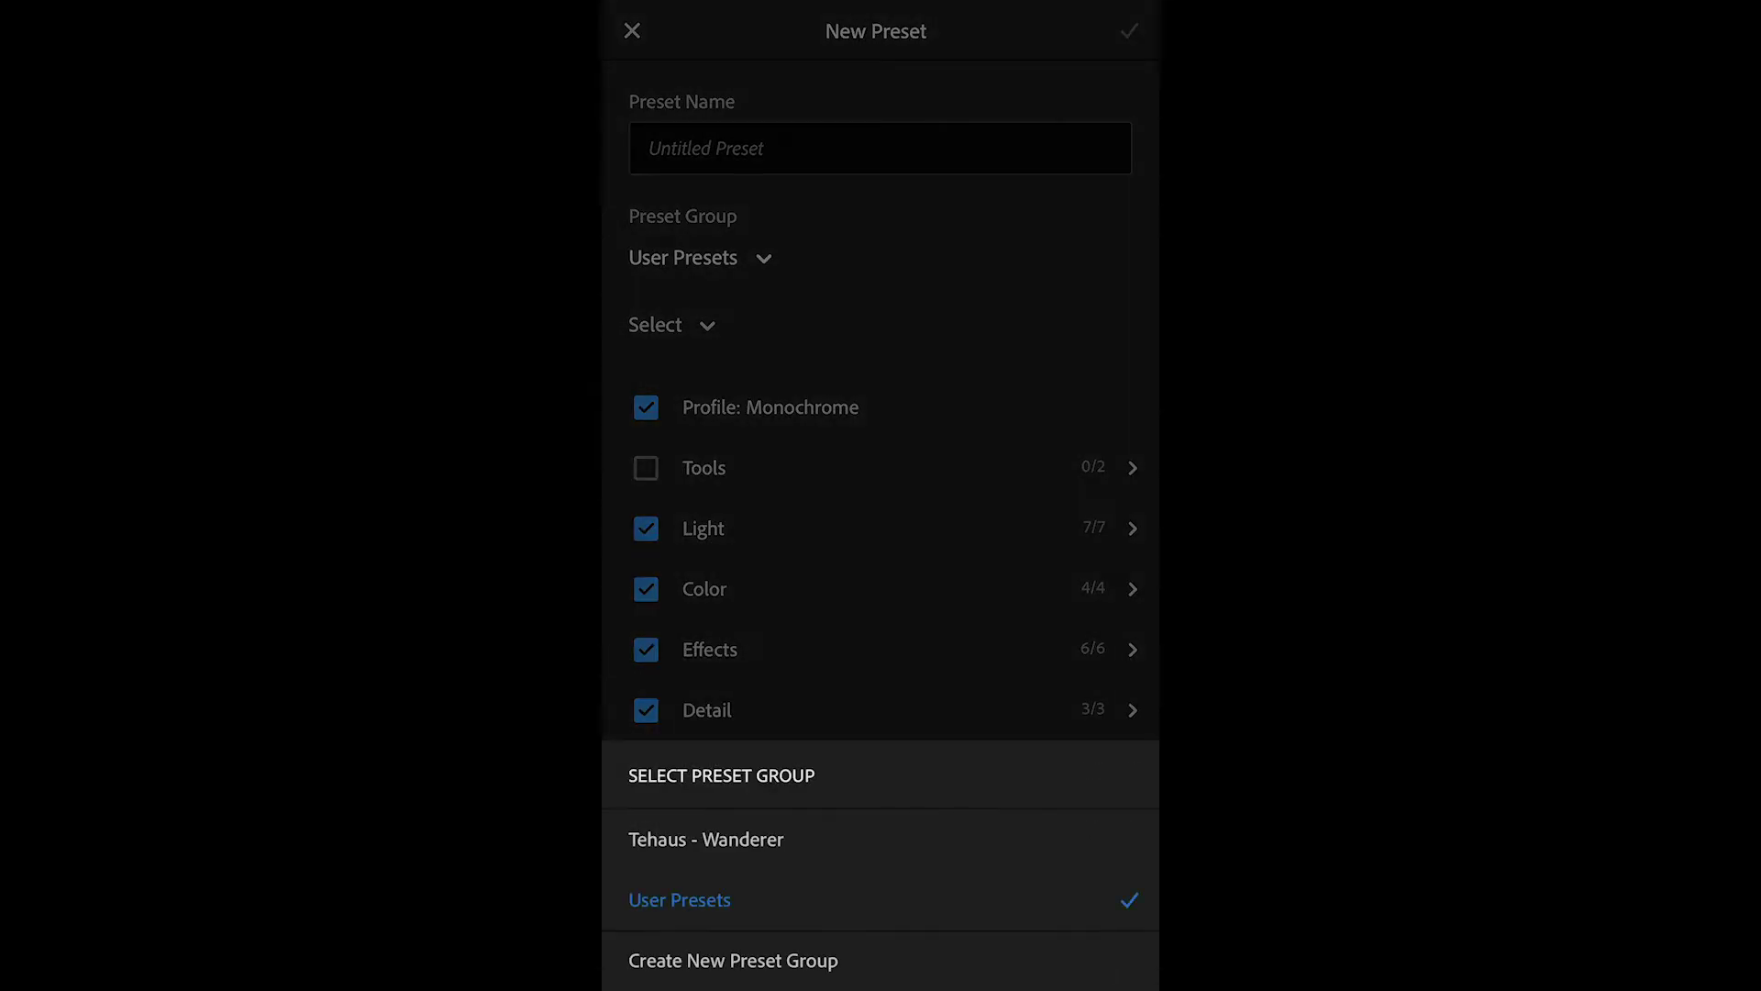
left_click(706, 841)
left_click(880, 146)
left_click(638, 877)
type("W")
left_click(638, 952)
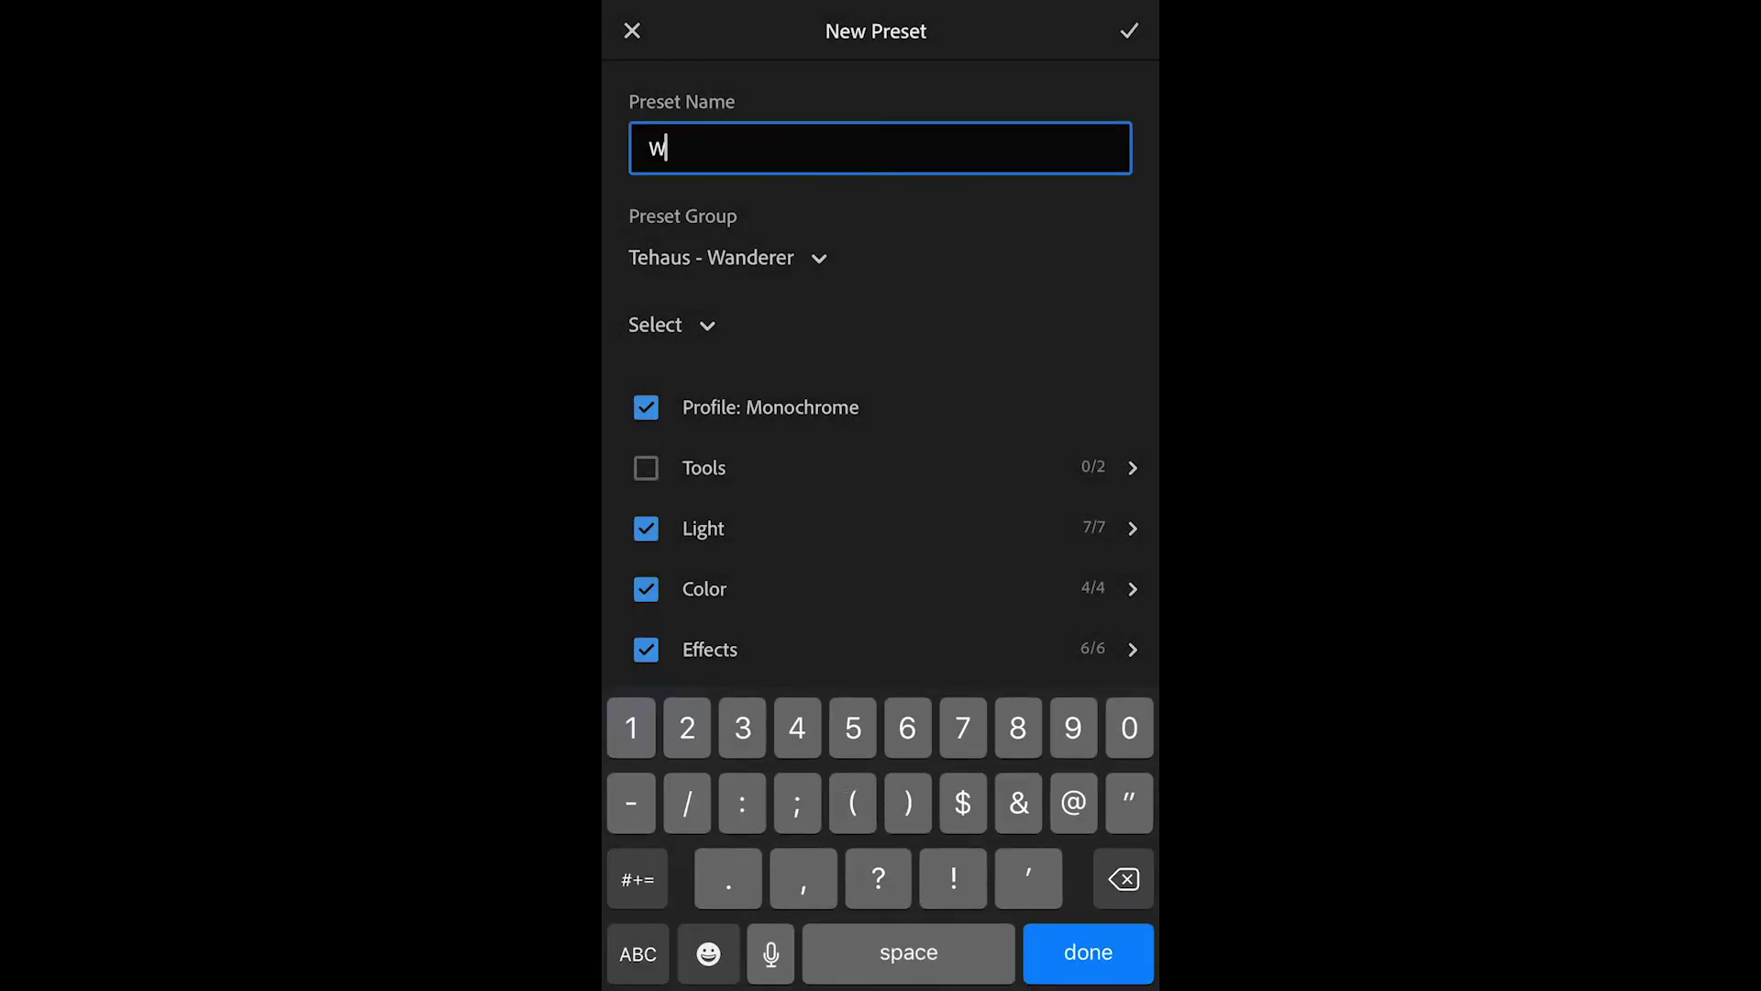
type("04")
left_click(638, 952)
left_click(638, 878)
left_click(637, 953)
left_click(637, 878)
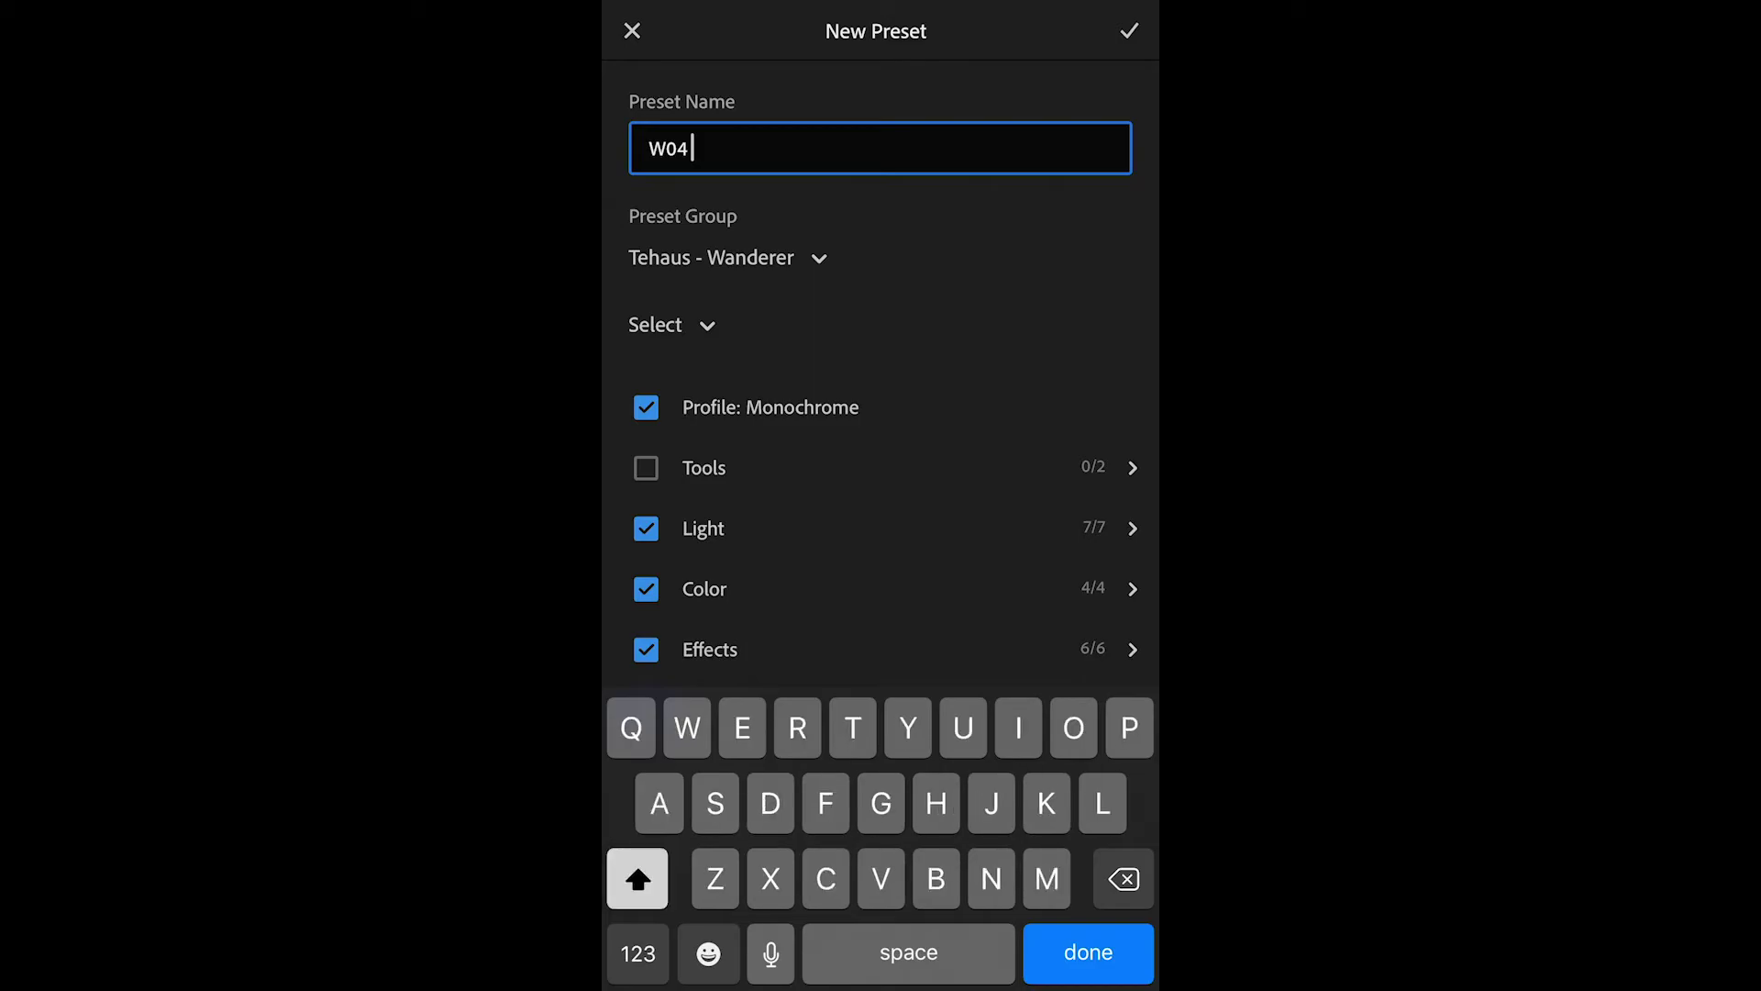
type("BW")
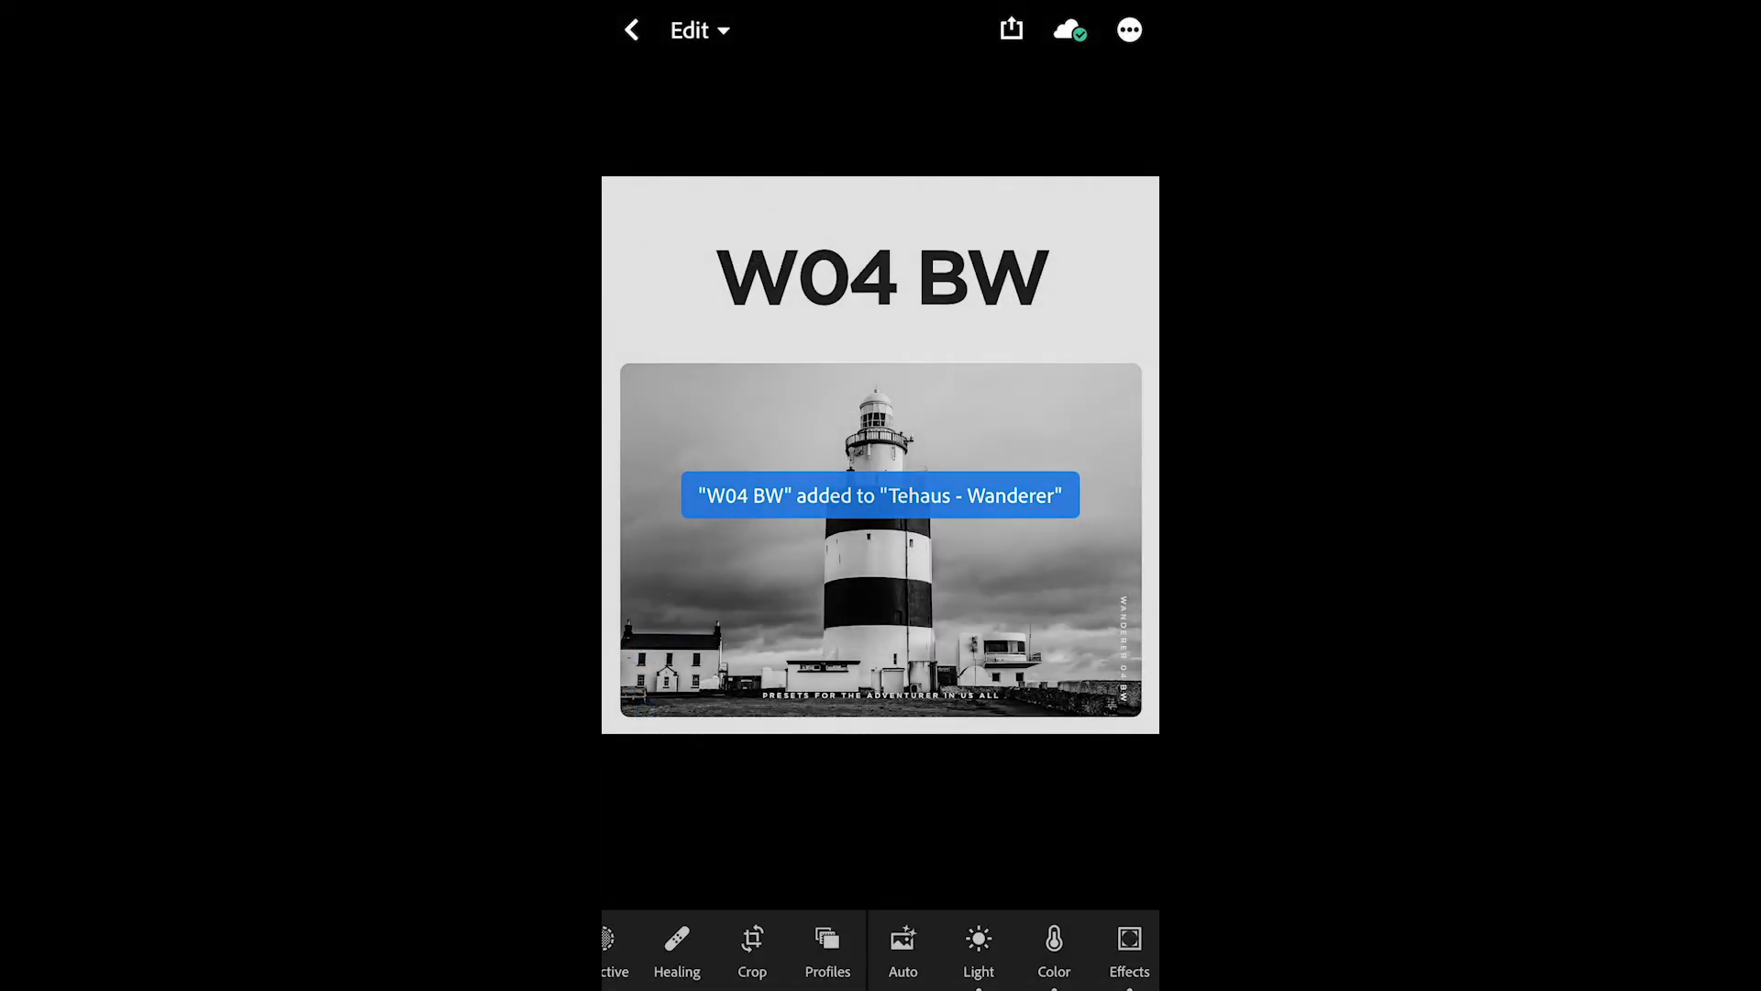
left_click_drag(1101, 951, 641, 950)
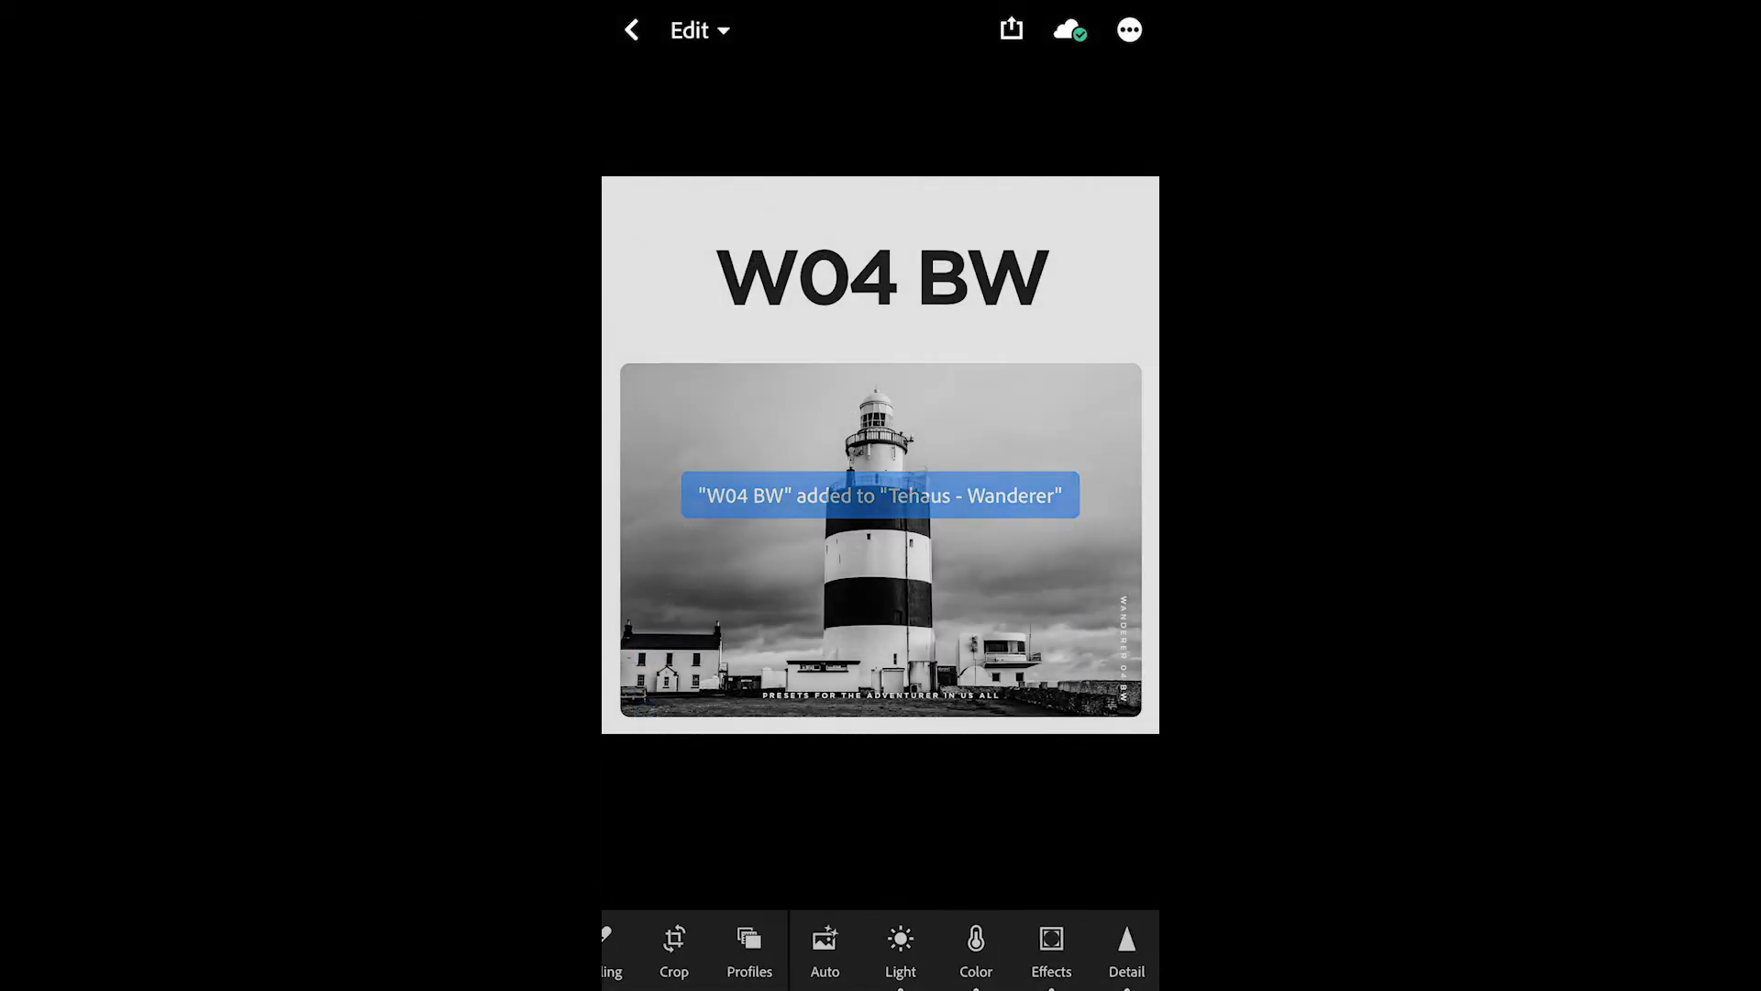
Show the Tehaus - Wanderer preset group and preview W01 on the lighthouse photo
left_click(970, 946)
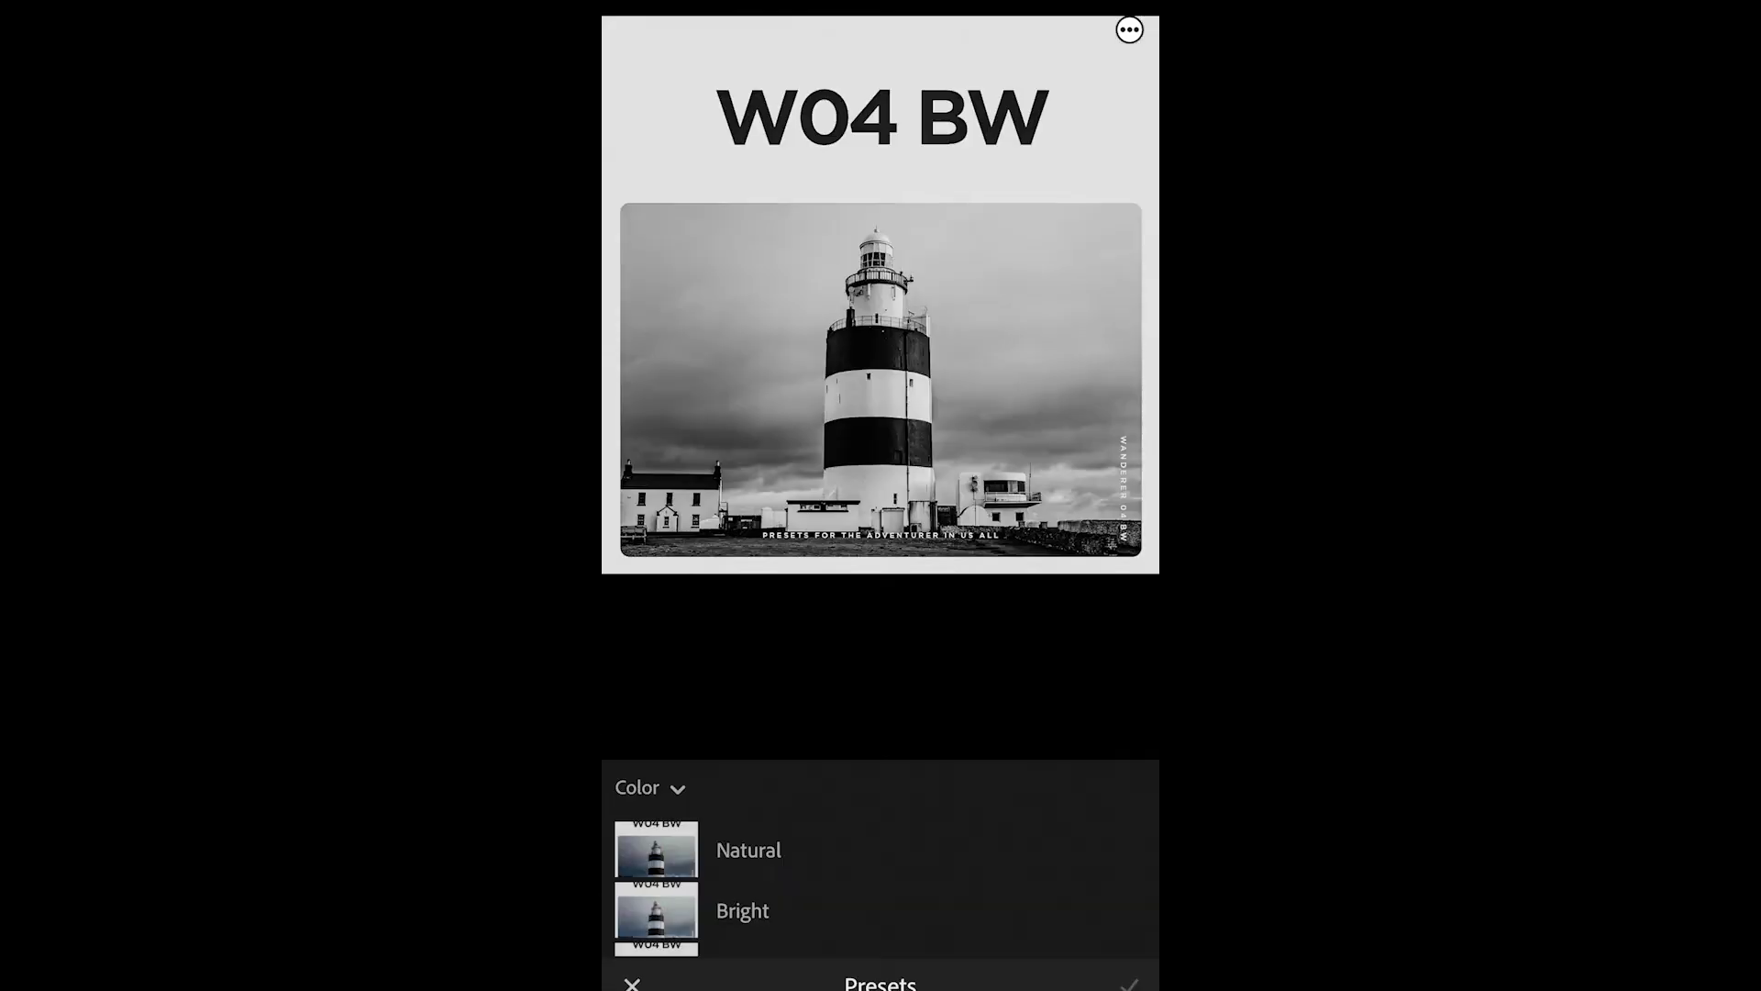
left_click(646, 617)
left_click(761, 949)
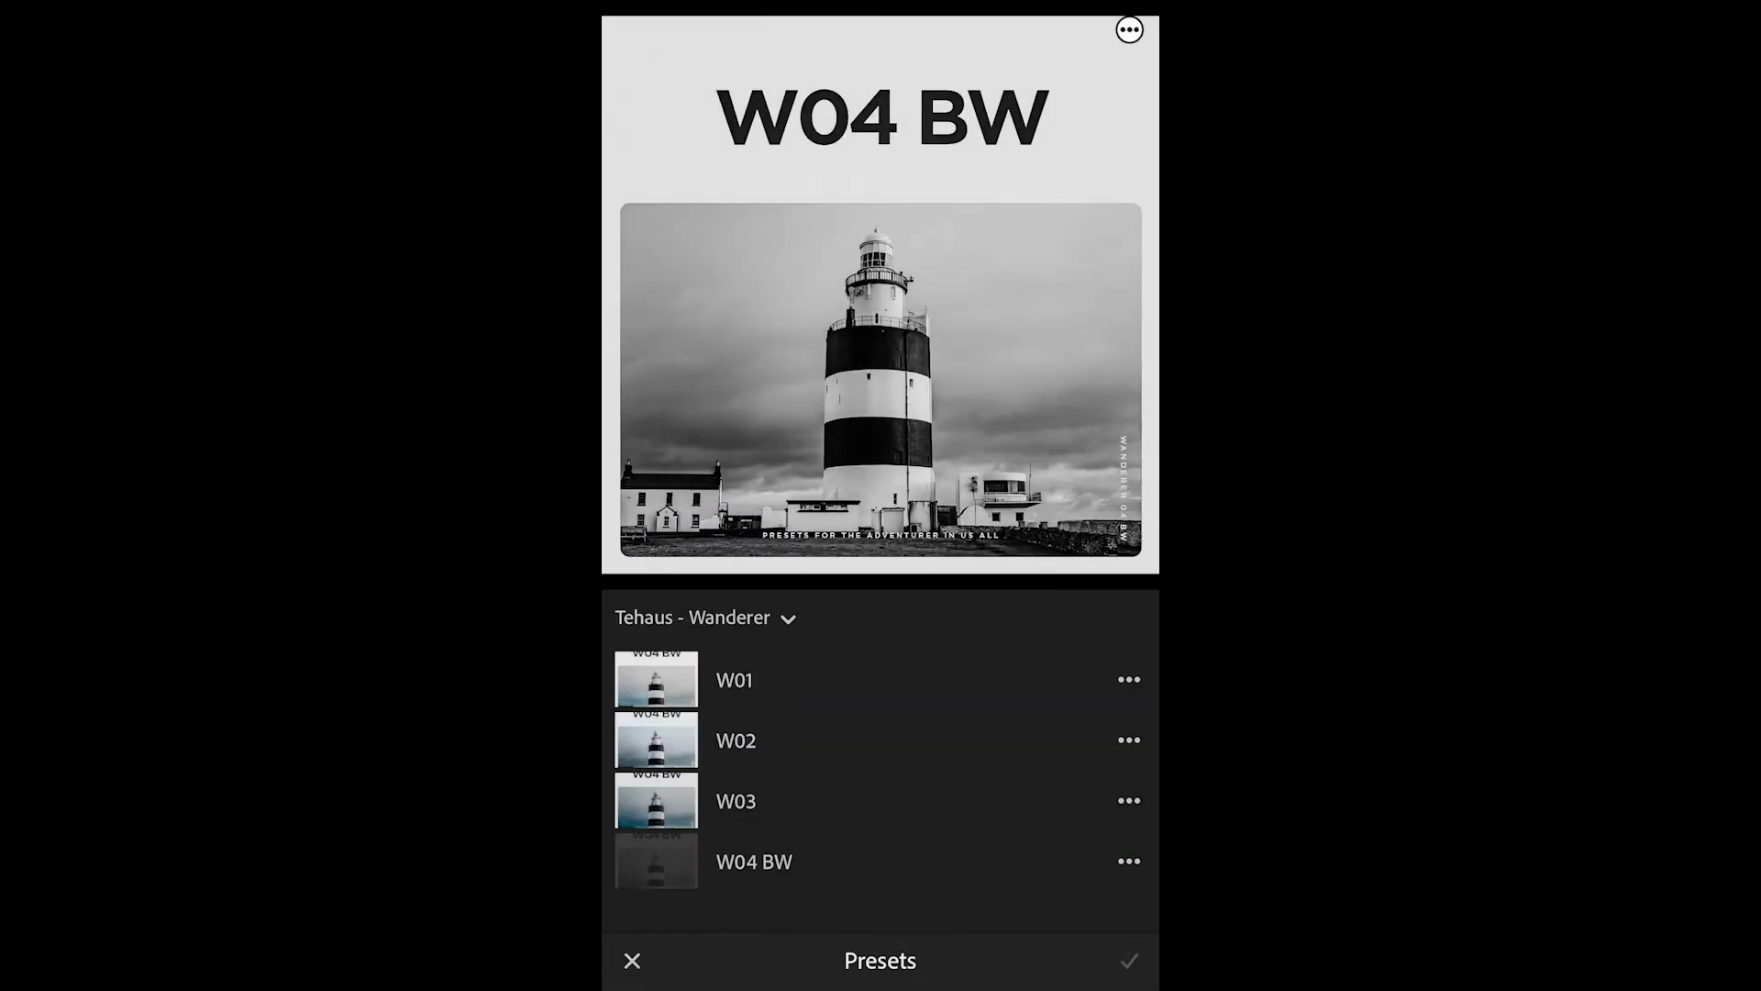
left_click(735, 680)
Preview W02 and W03, then apply W04 BW and keep it
left_click(736, 740)
left_click(736, 801)
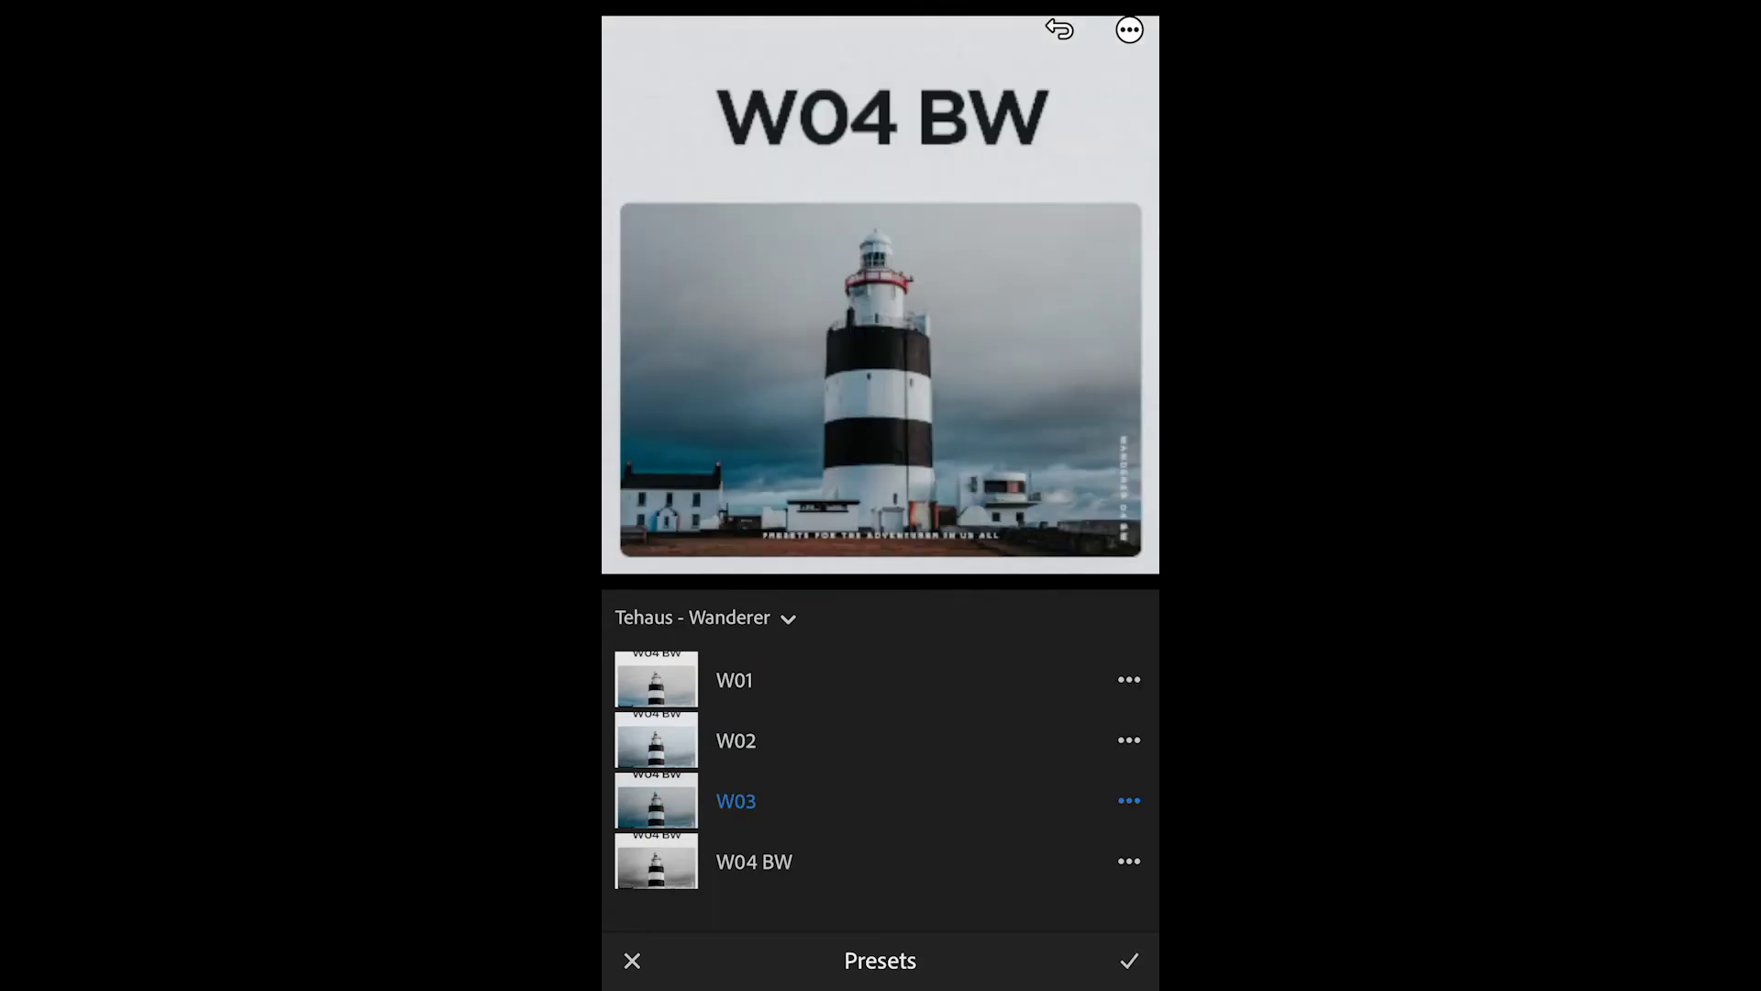
left_click(754, 861)
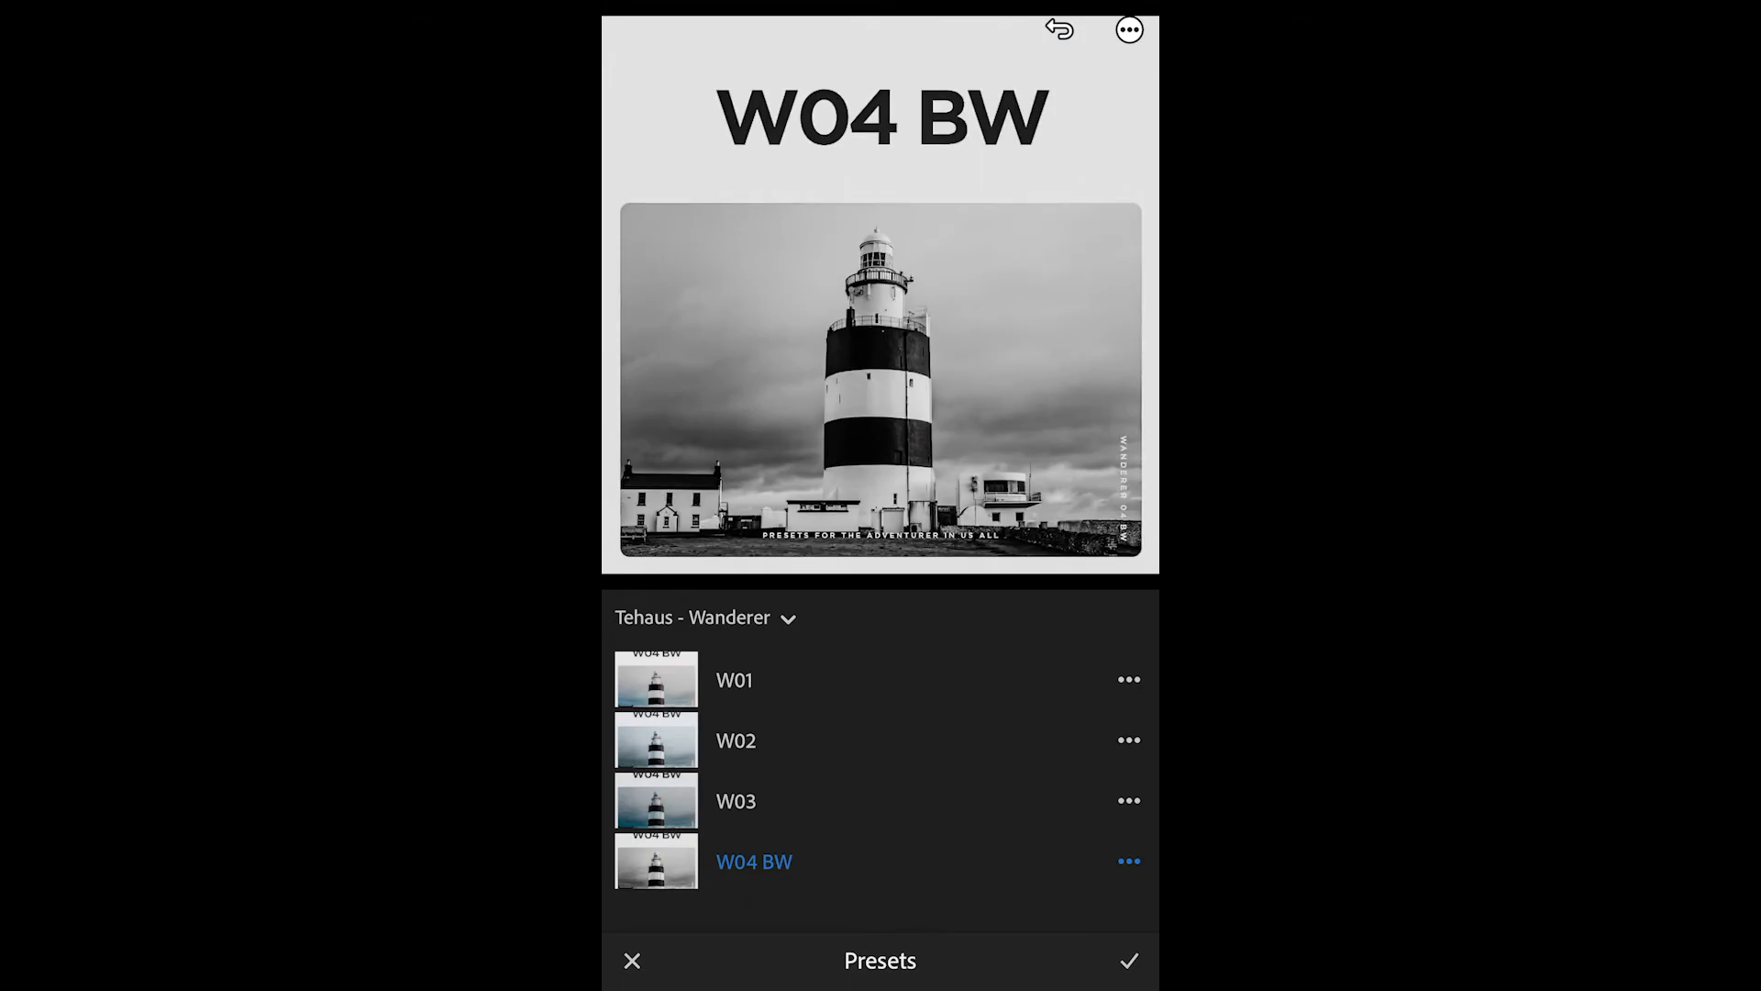
left_click(1130, 961)
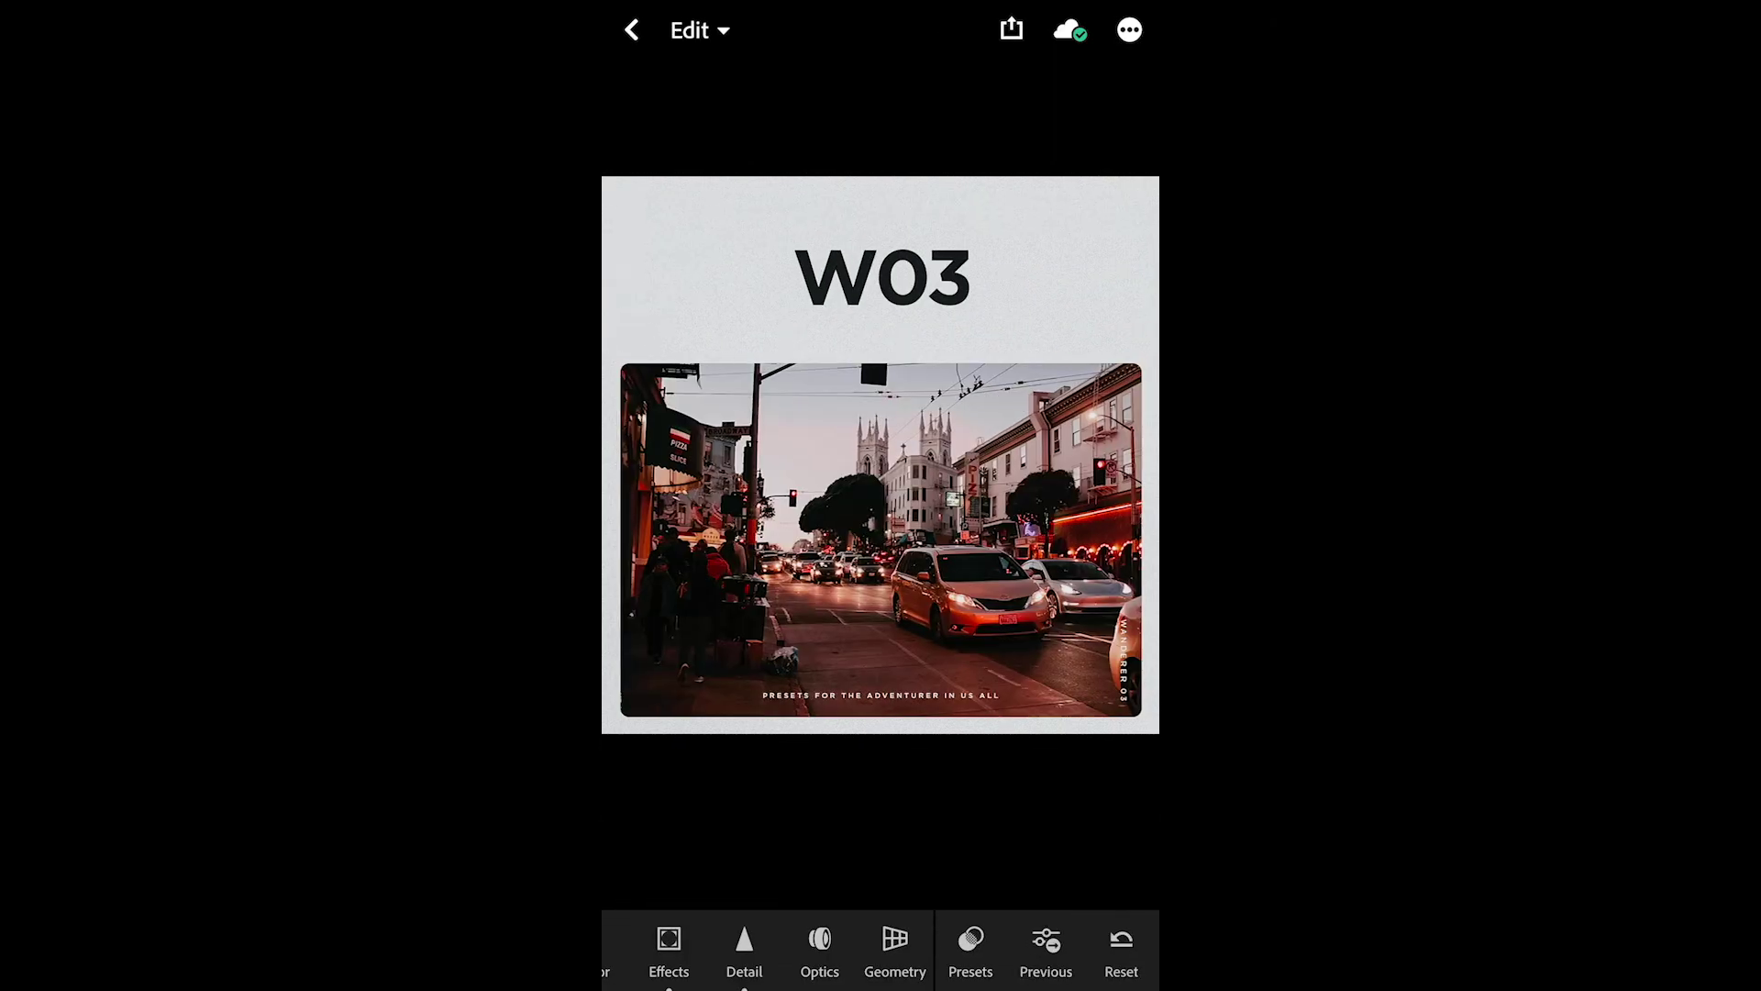
Preview W01 through W04 BW on the W03 street photo and keep W03 applied
left_click(971, 939)
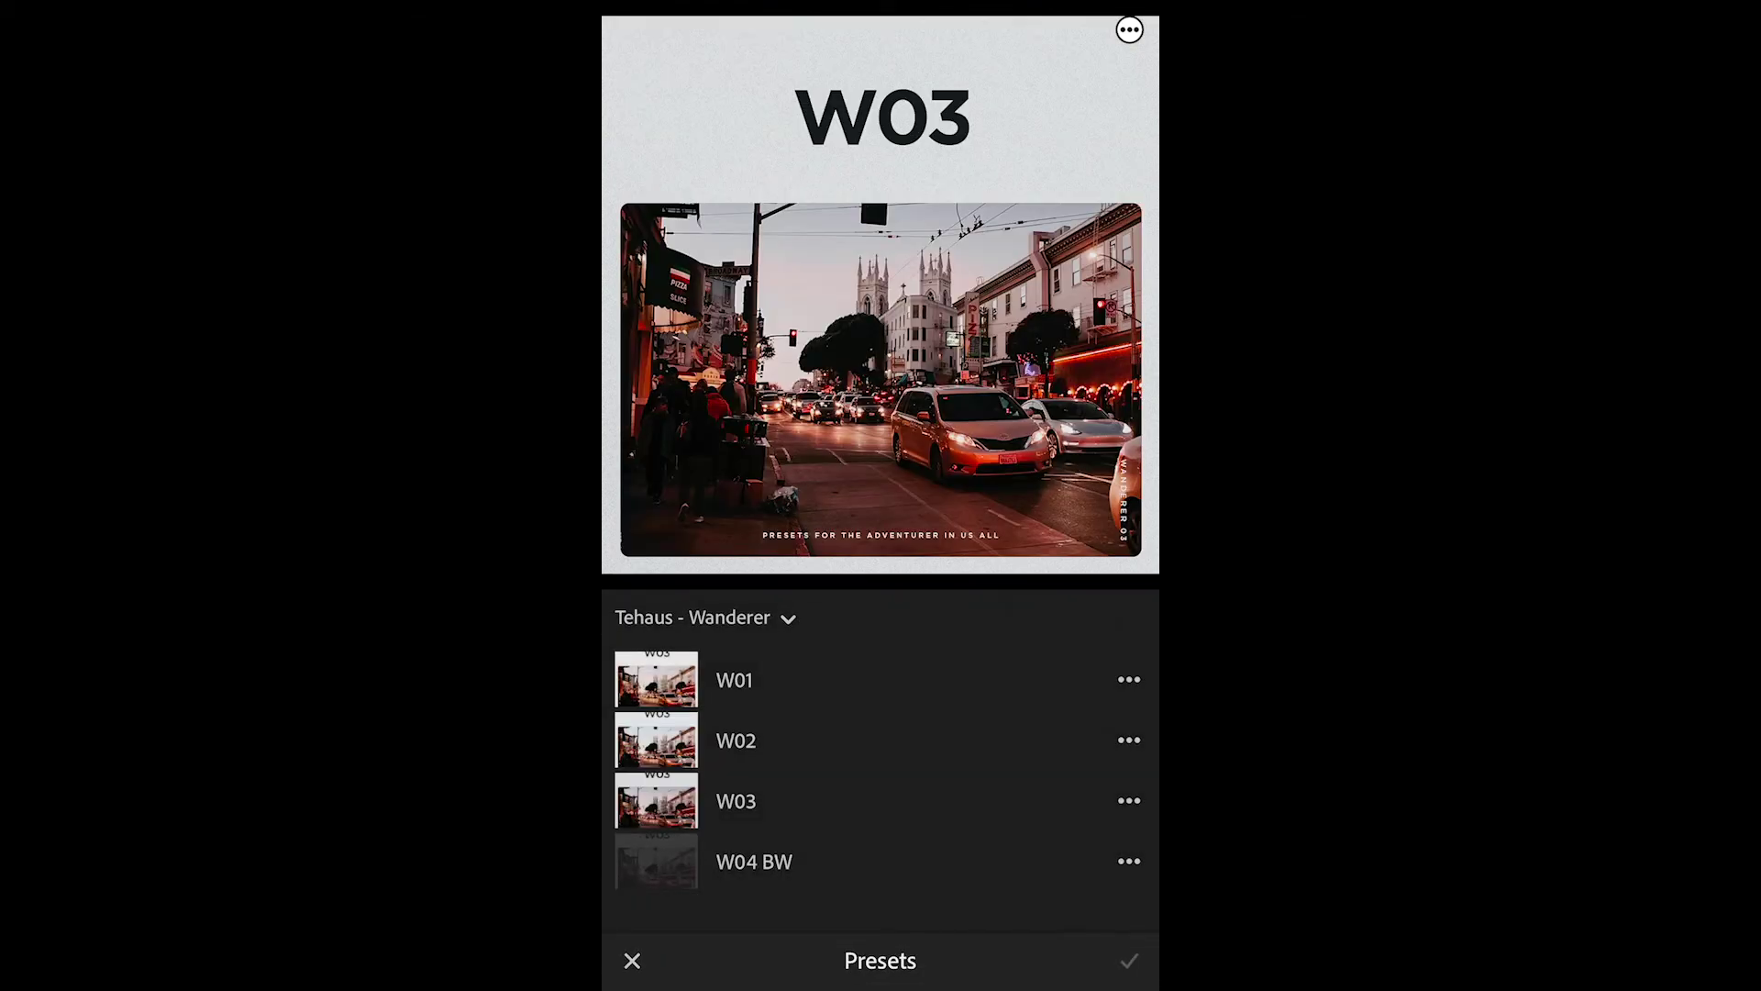
left_click(736, 680)
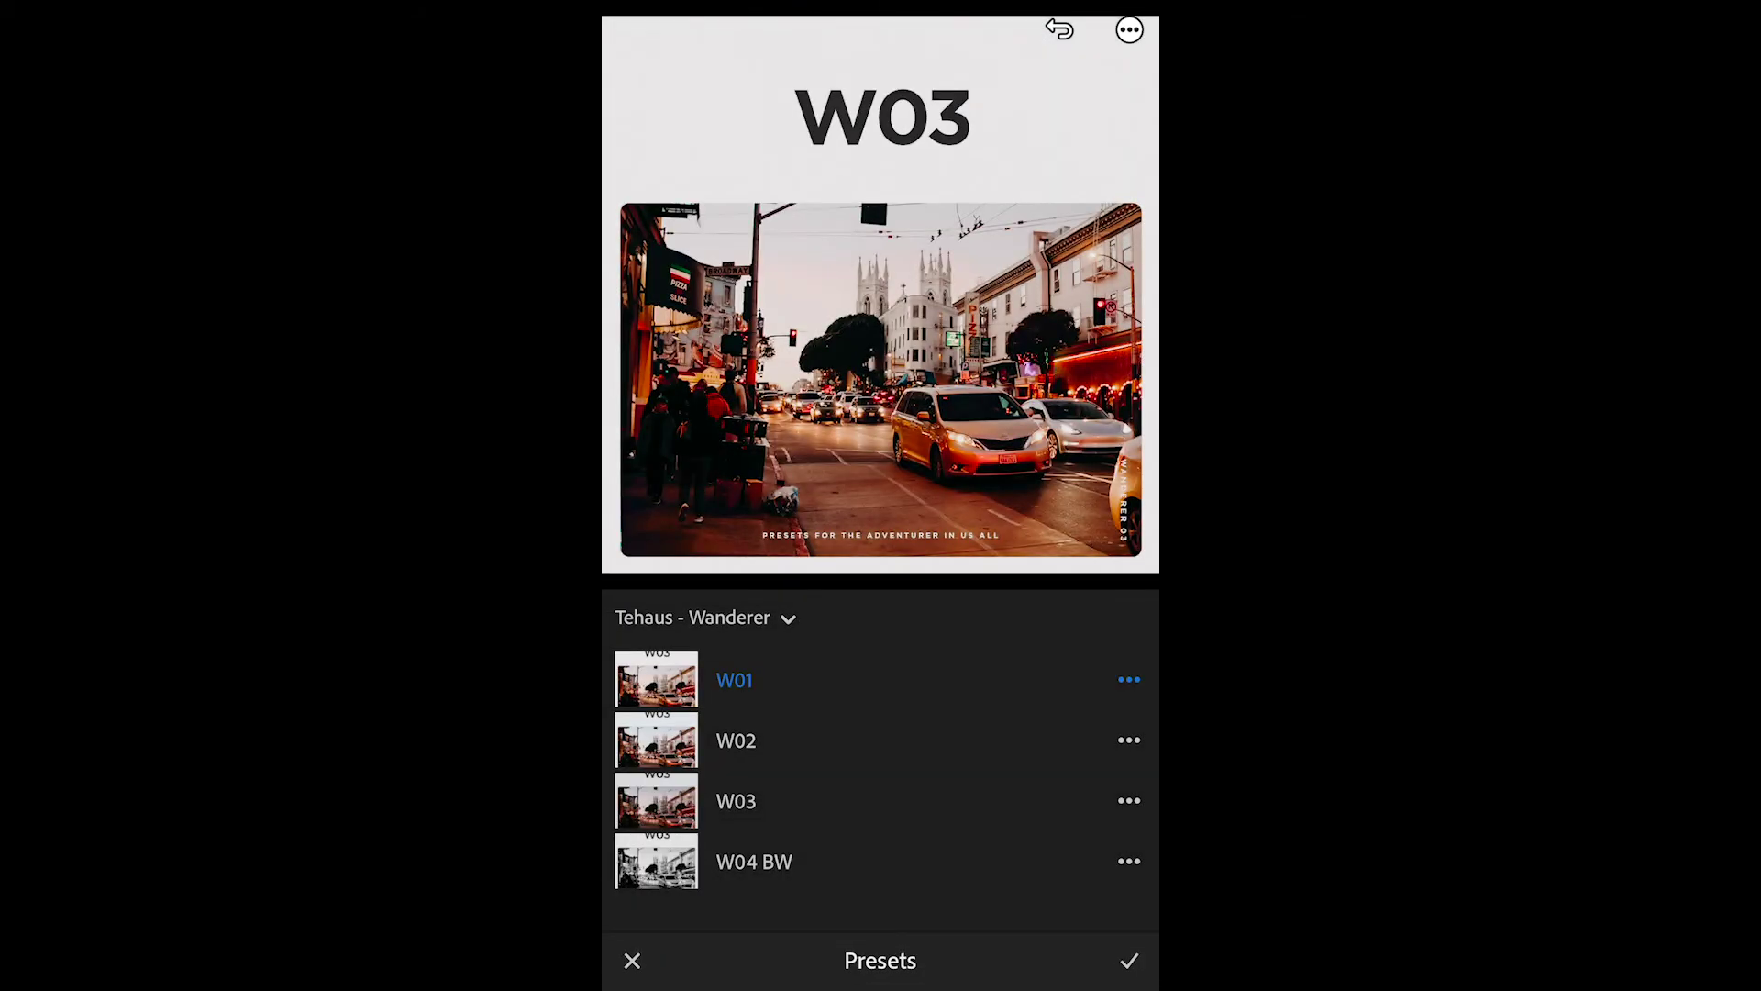
left_click(736, 740)
left_click(735, 801)
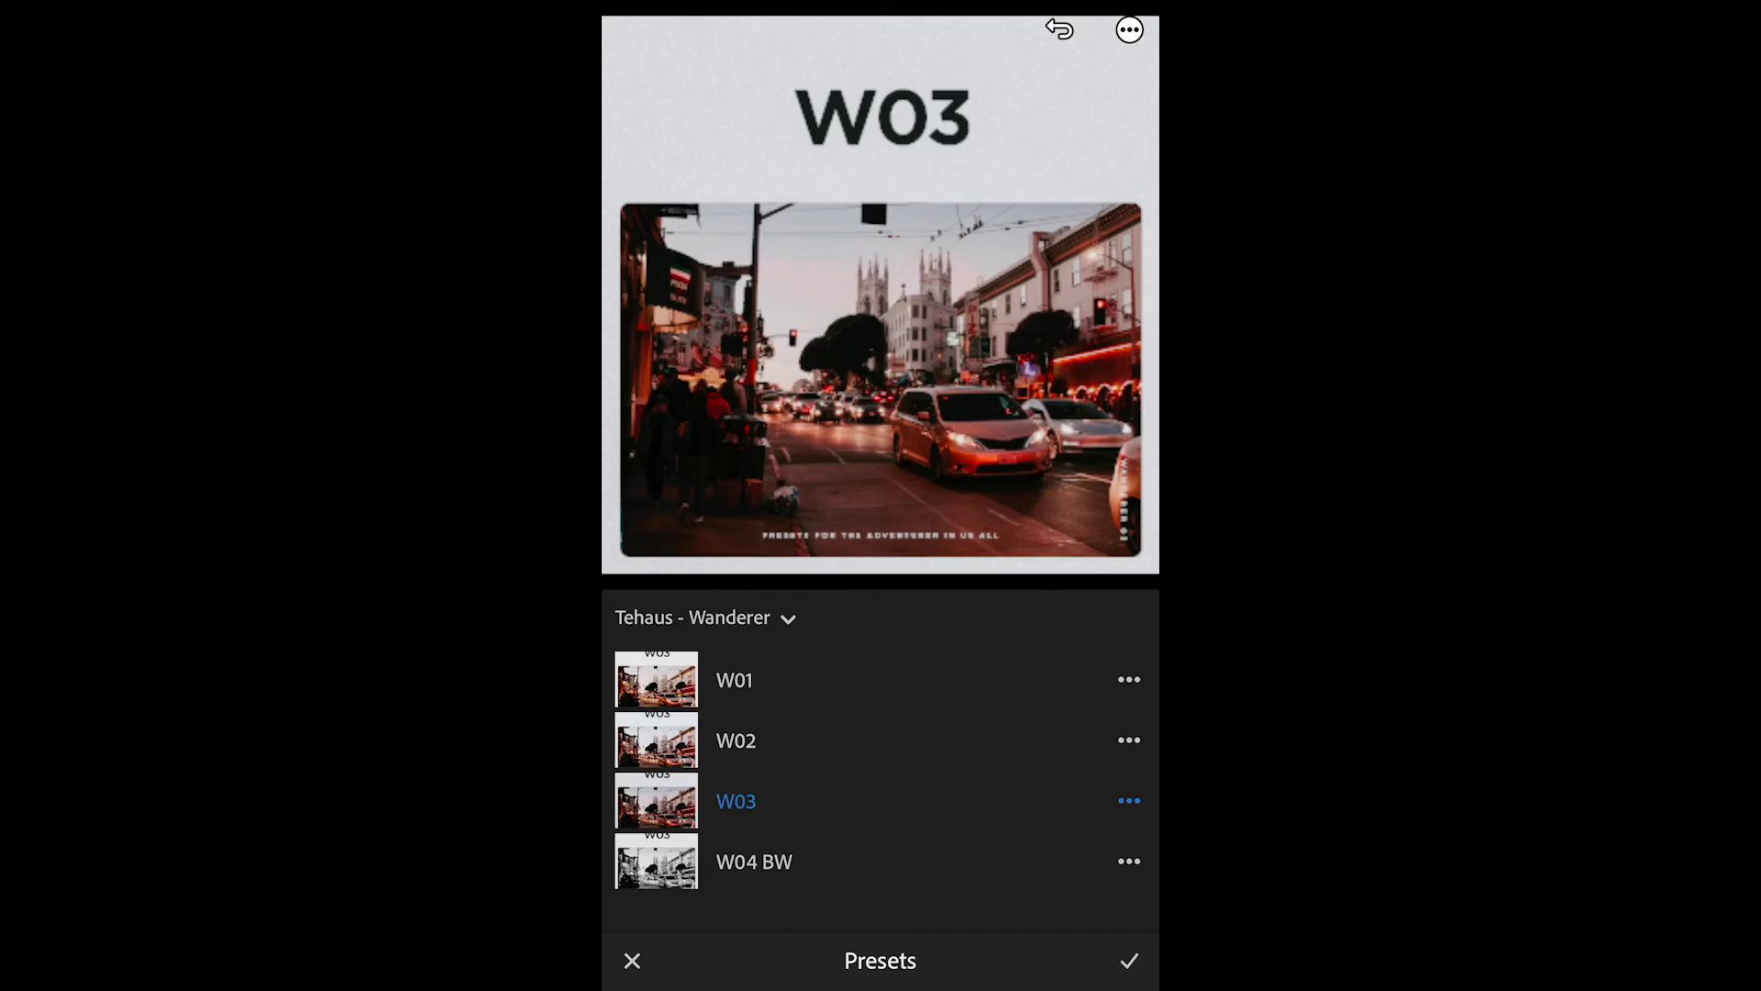
left_click(754, 862)
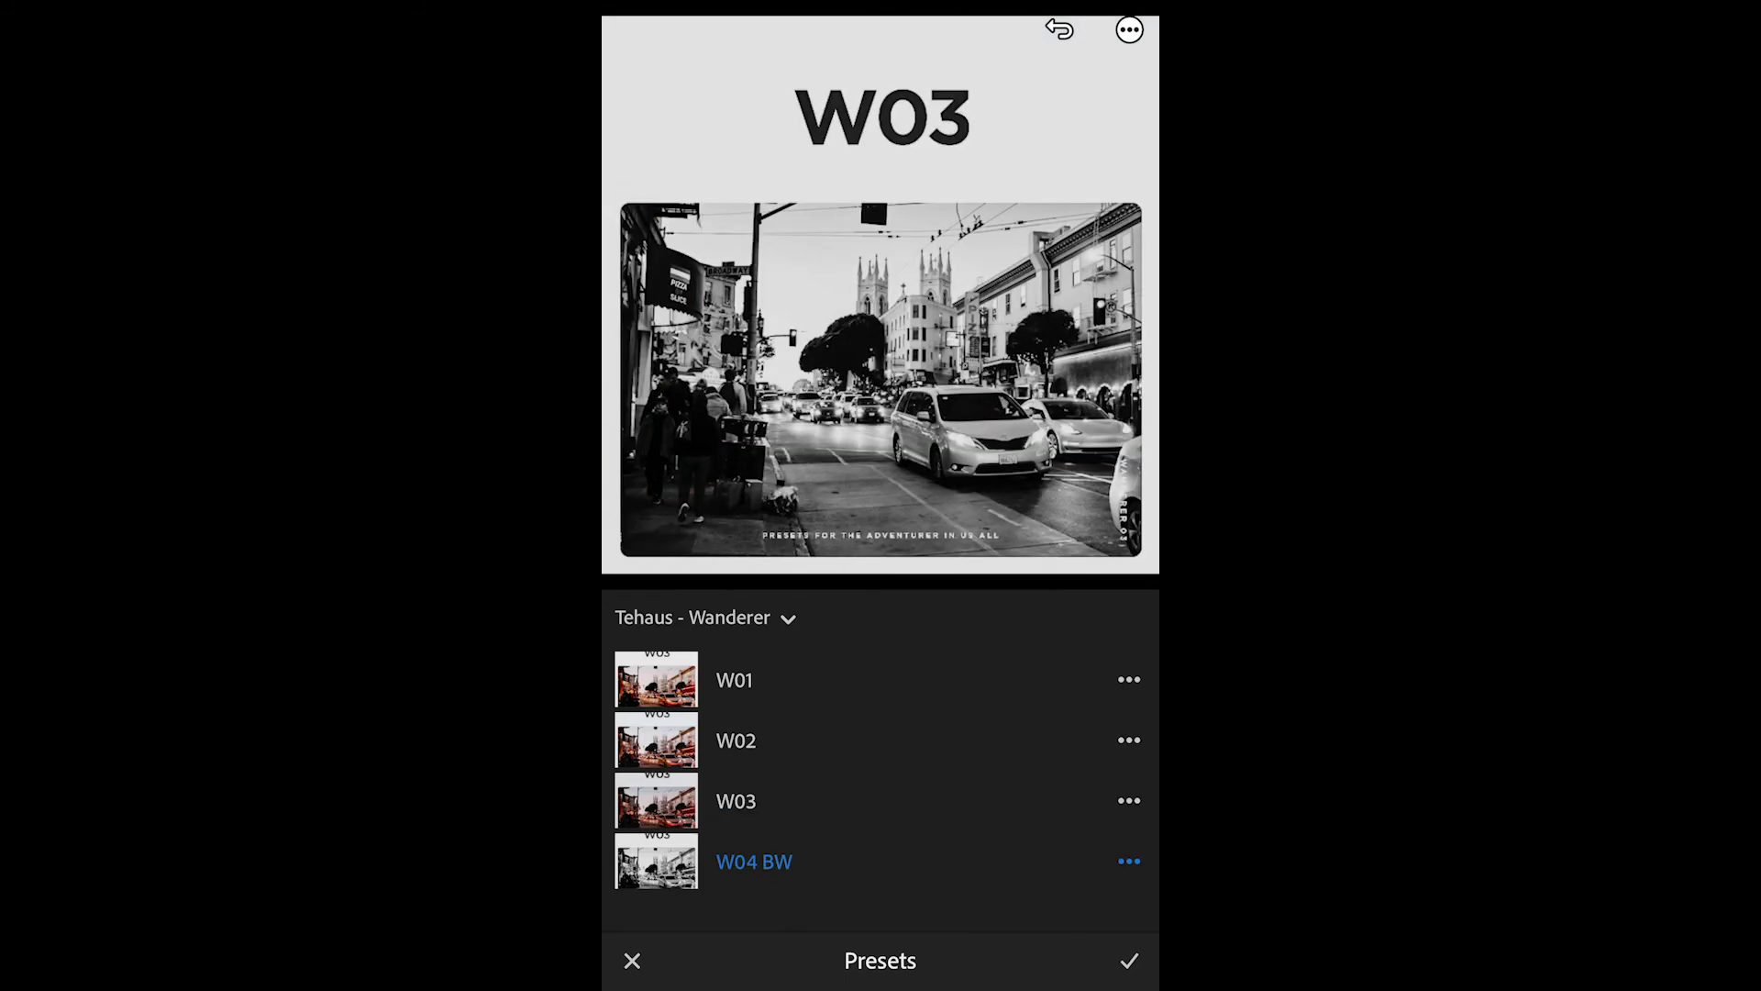
left_click(736, 801)
left_click(1130, 961)
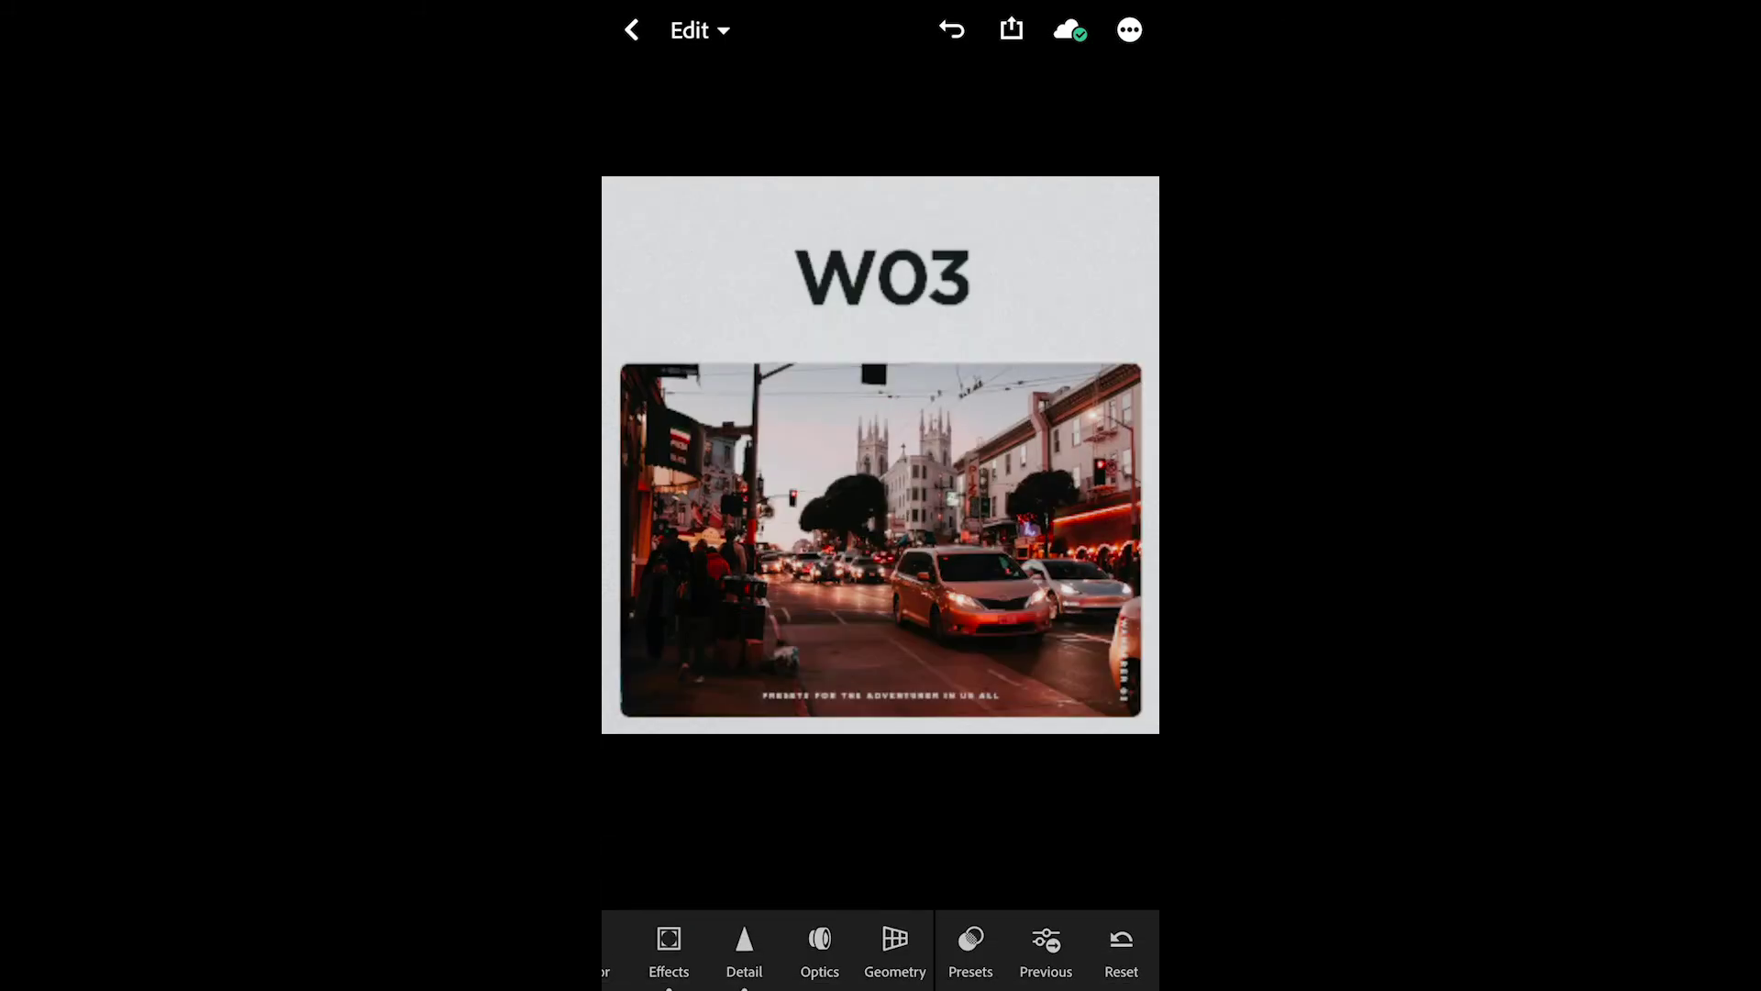